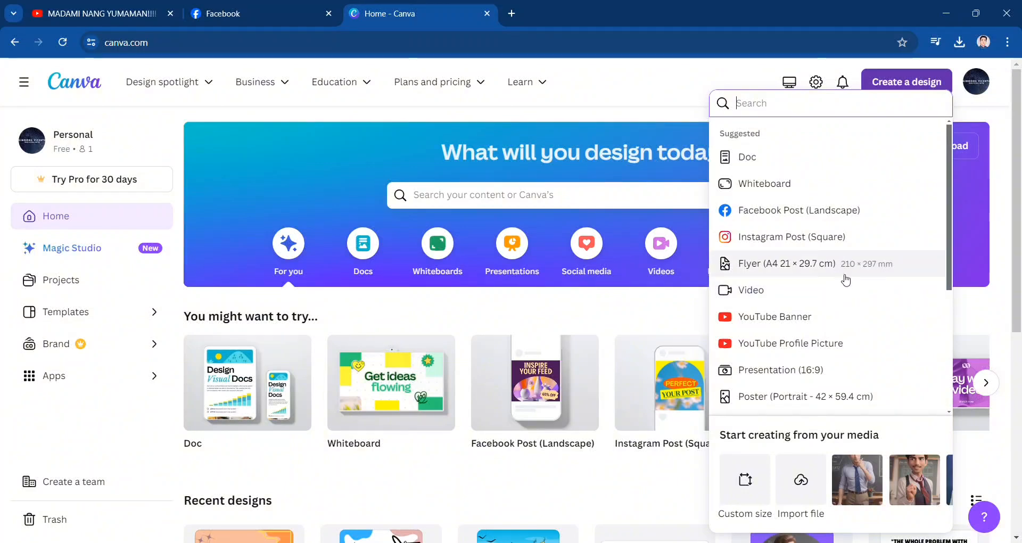
# Create a new blank design with the Flyer (A4 21 × 29.7 cm) preset.
pyautogui.scroll(-4, 820, 315)
pyautogui.scroll(2, 827, 346)
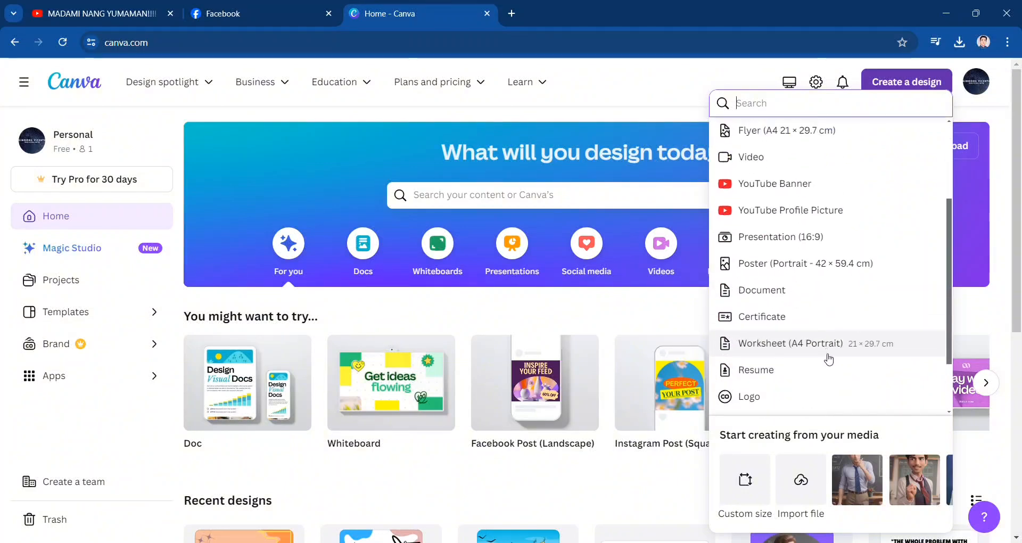
pyautogui.scroll(-2, 828, 359)
pyautogui.scroll(5, 825, 360)
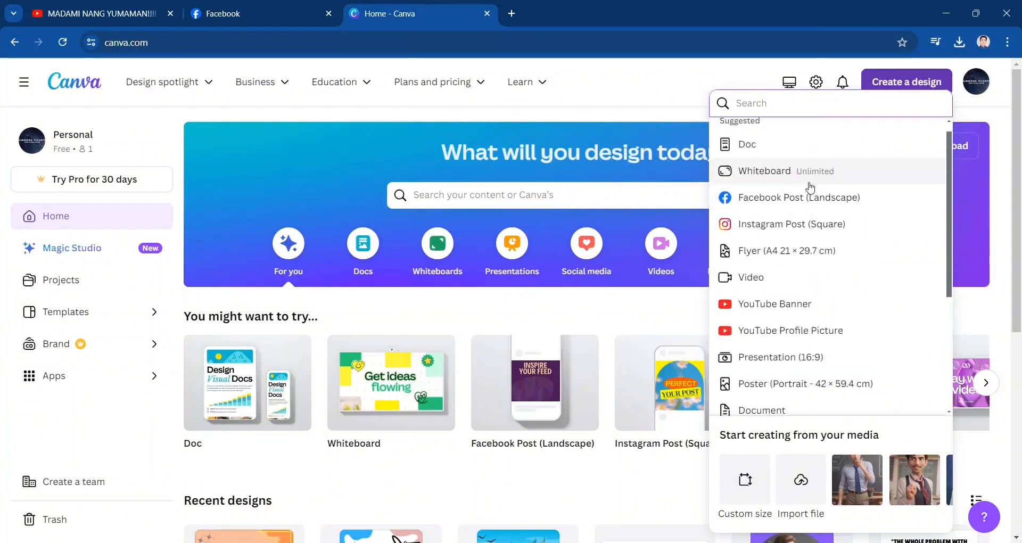
pyautogui.click(808, 251)
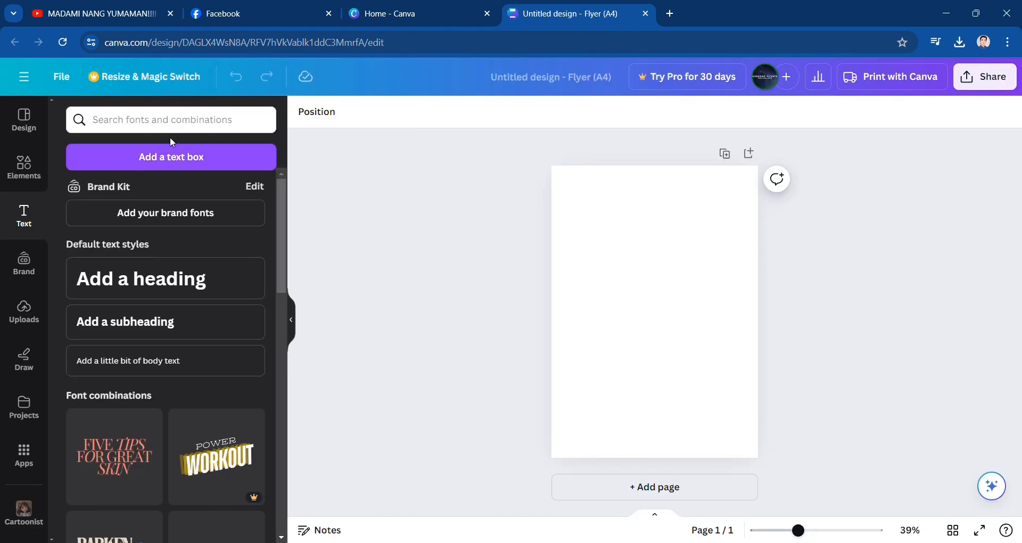
# Add a heading containing the letter "A" to the page and set its font to Comic Sans.
pyautogui.click(194, 286)
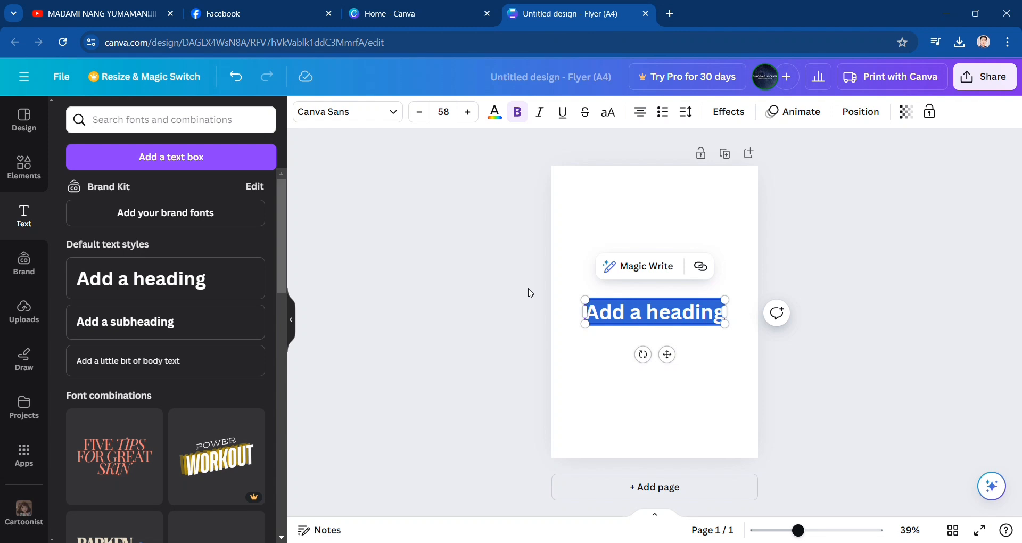
pyautogui.write('A')
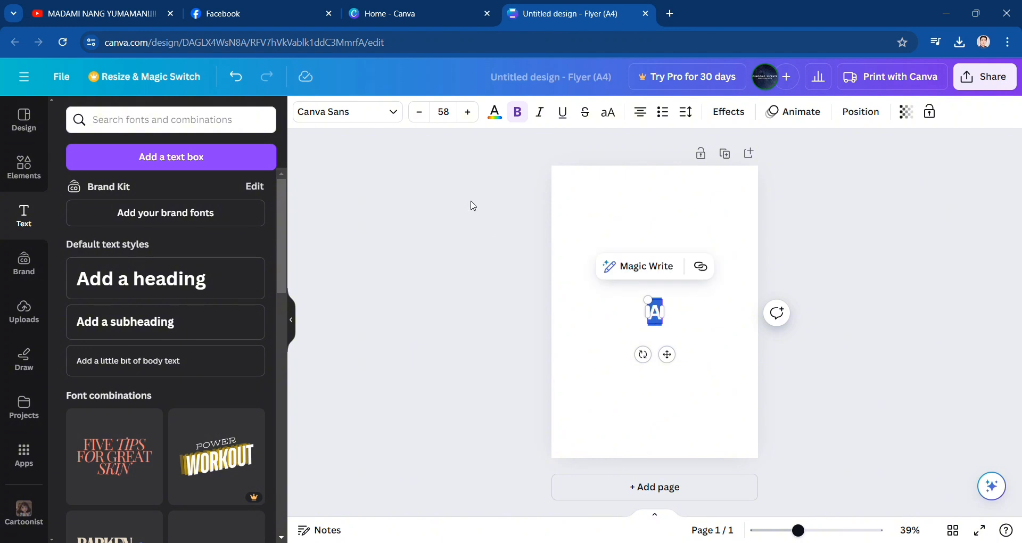
pyautogui.click(402, 116)
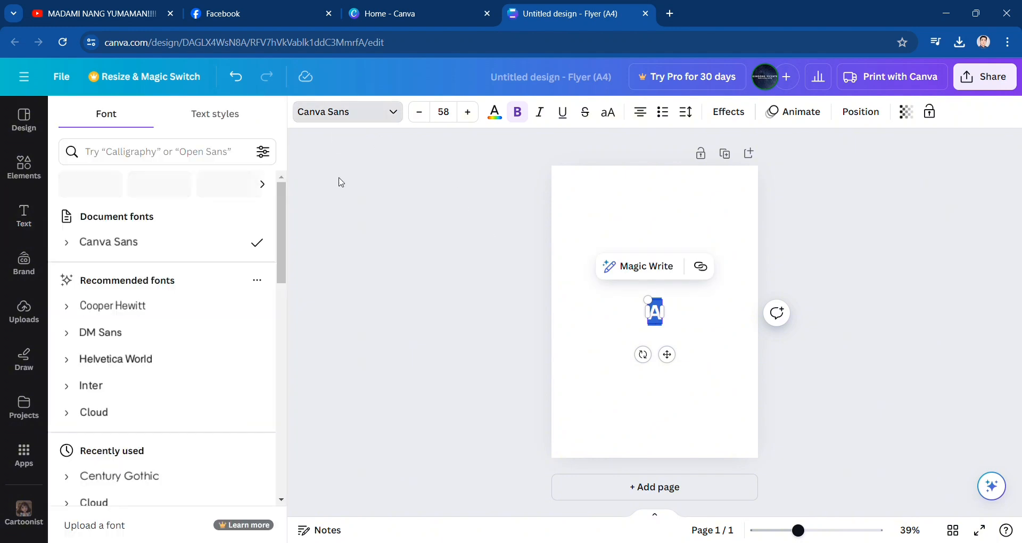
pyautogui.scroll(-5, 157, 370)
pyautogui.scroll(-10, 162, 383)
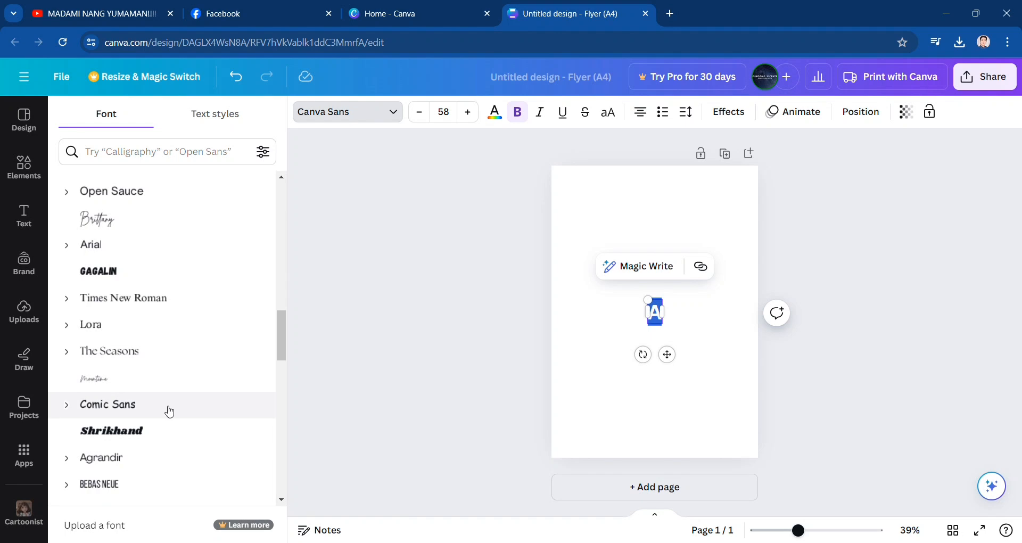
pyautogui.click(169, 408)
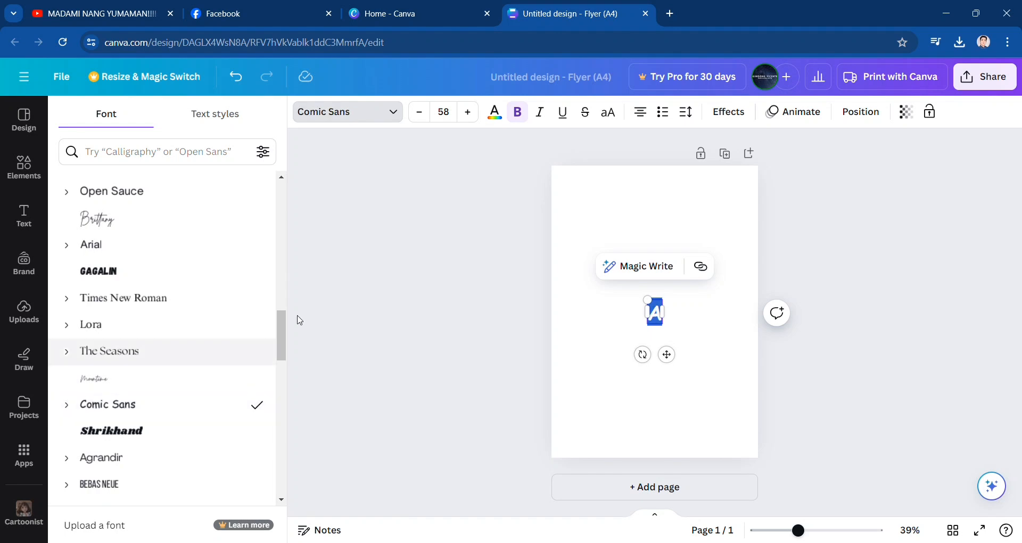
# Enlarge the heading to font size 66 and extend its text to "Aa" in a slightly wider text box.
pyautogui.click(475, 116)
pyautogui.click(475, 116)
pyautogui.click(475, 116)
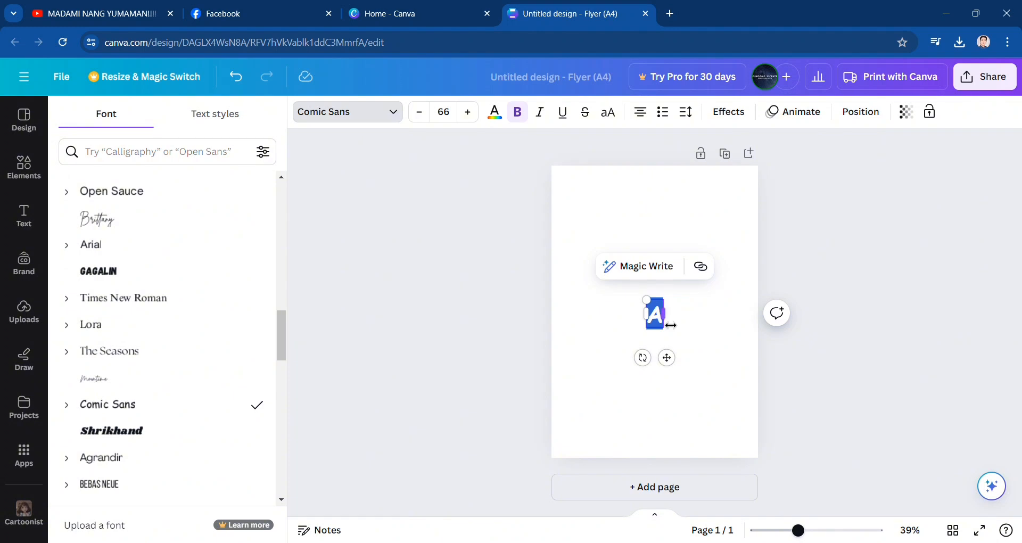
pyautogui.moveTo(674, 325); pyautogui.dragTo(681, 326)
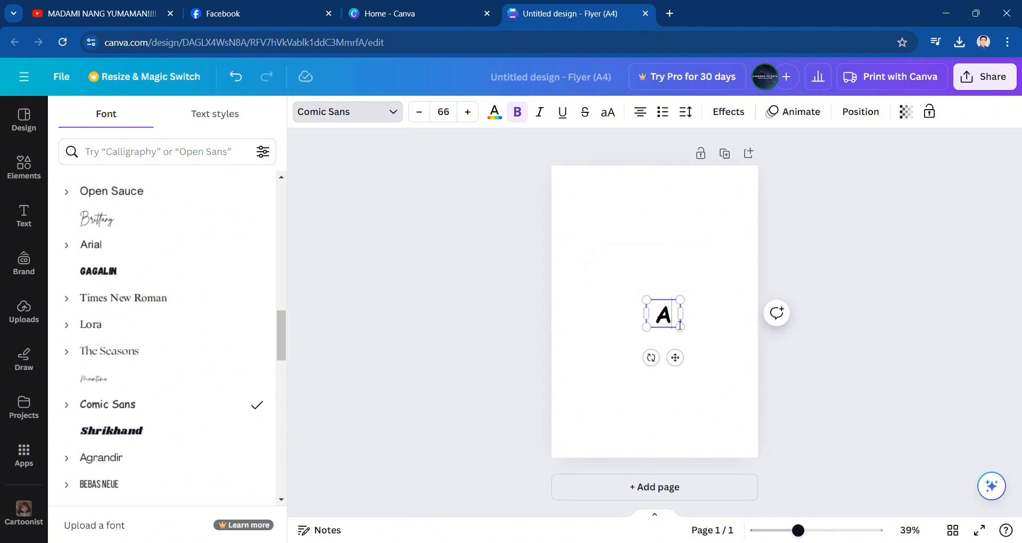
# Apply the Hollow text effect to the "Aa" heading.
pyautogui.scroll(-8, 180, 377)
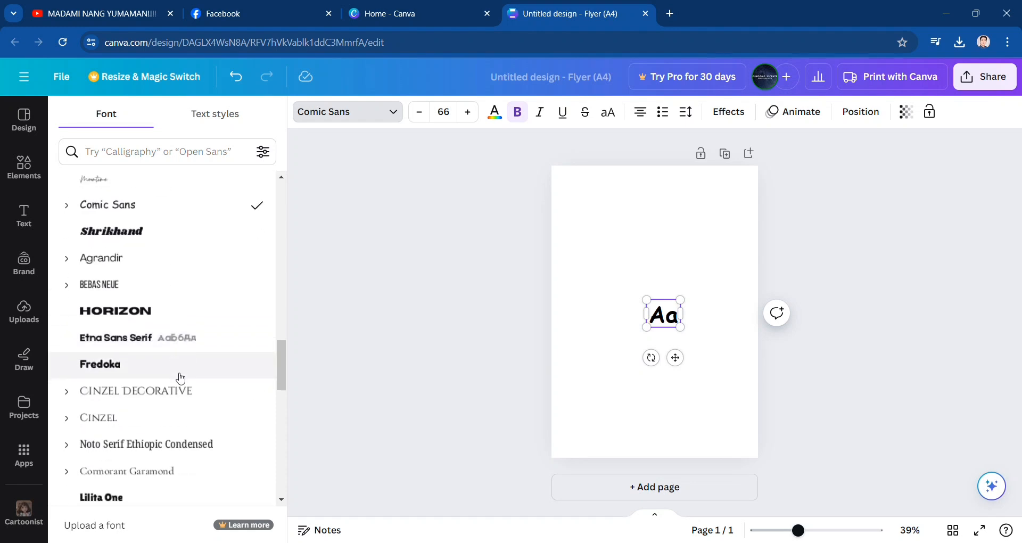
pyautogui.scroll(6, 196, 403)
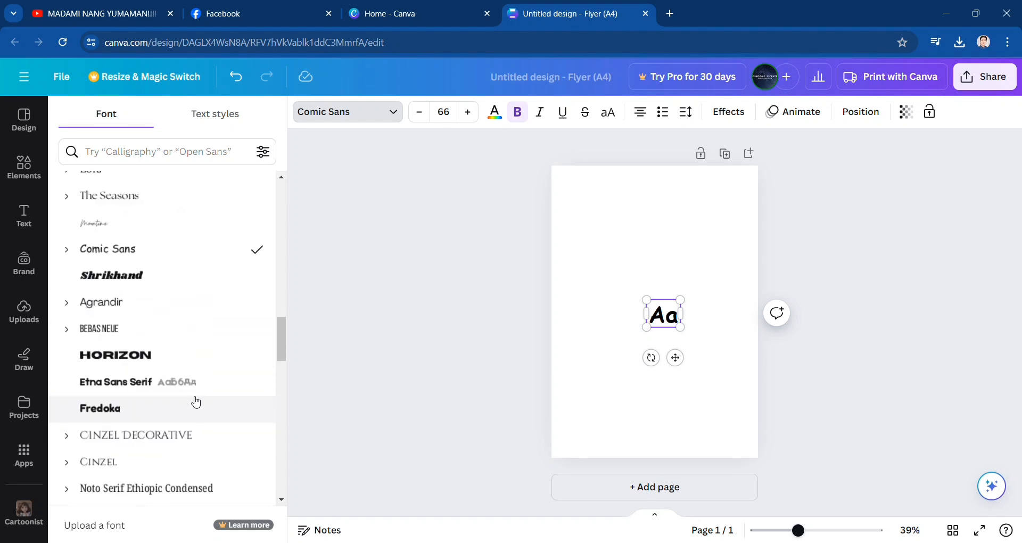
pyautogui.doubleClick(677, 320)
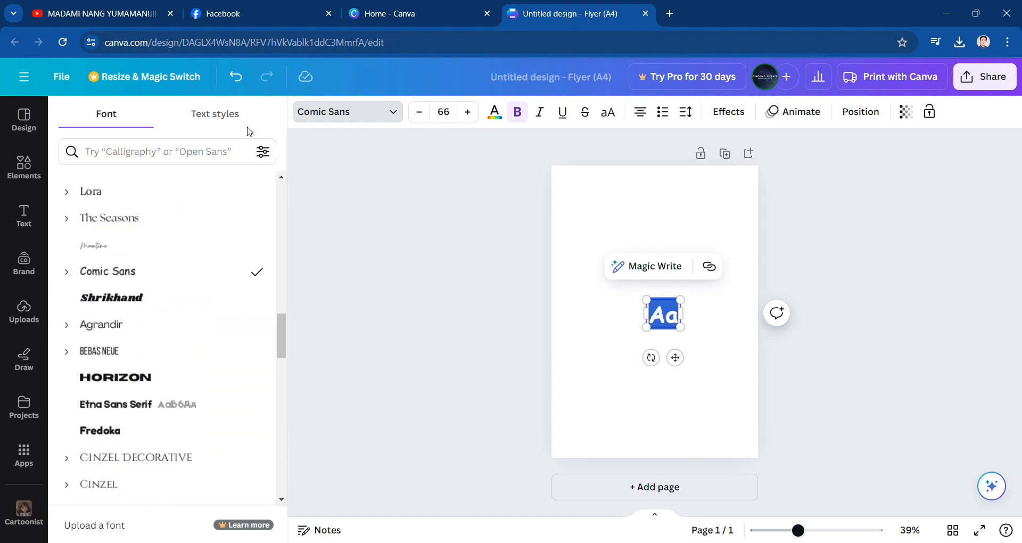
pyautogui.click(731, 113)
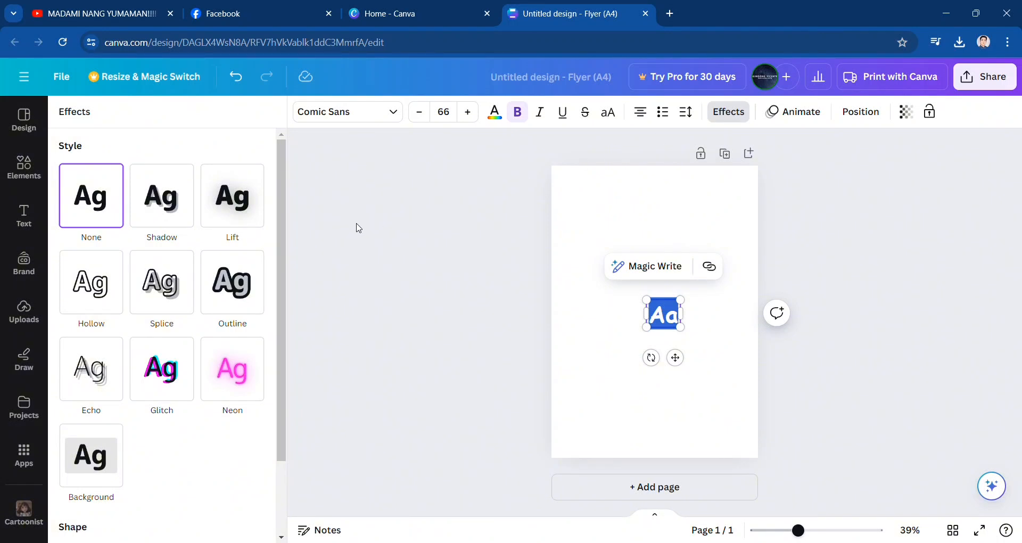
pyautogui.click(100, 309)
# Increase the "Aa" font size to 90 and widen its text box so both letters fit on one line.
pyautogui.click(468, 112)
pyautogui.click(469, 112)
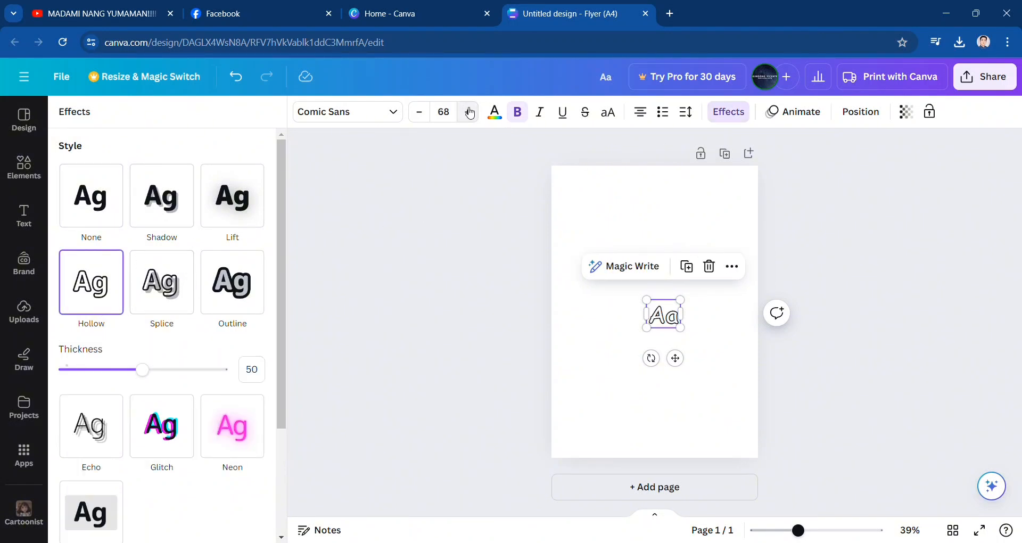
pyautogui.click(469, 112)
pyautogui.click(469, 112)
pyautogui.click(469, 112)
pyautogui.click(469, 112)
pyautogui.click(468, 112)
pyautogui.click(469, 112)
pyautogui.click(469, 112)
pyautogui.click(468, 112)
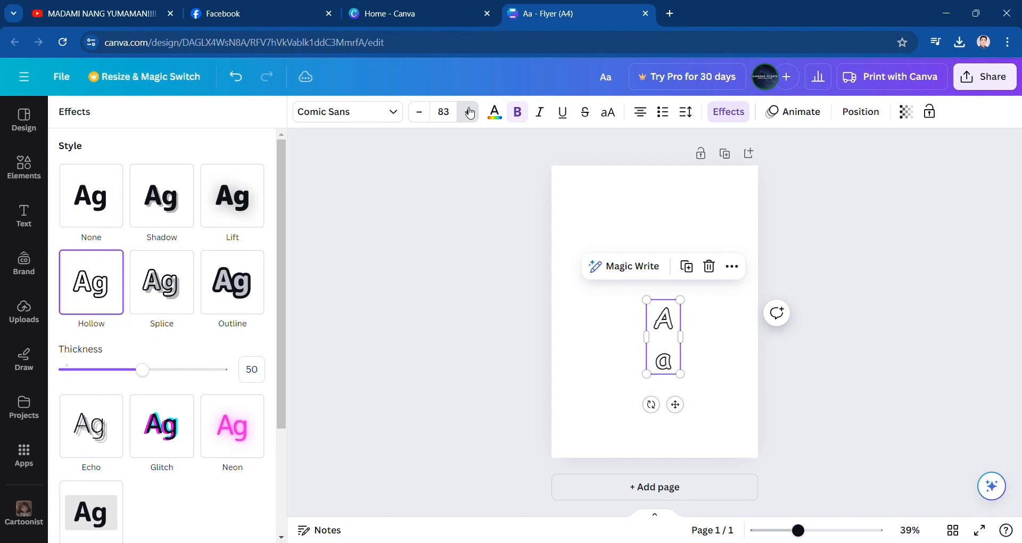
pyautogui.click(469, 112)
pyautogui.click(469, 112)
pyautogui.click(469, 112)
pyautogui.click(468, 112)
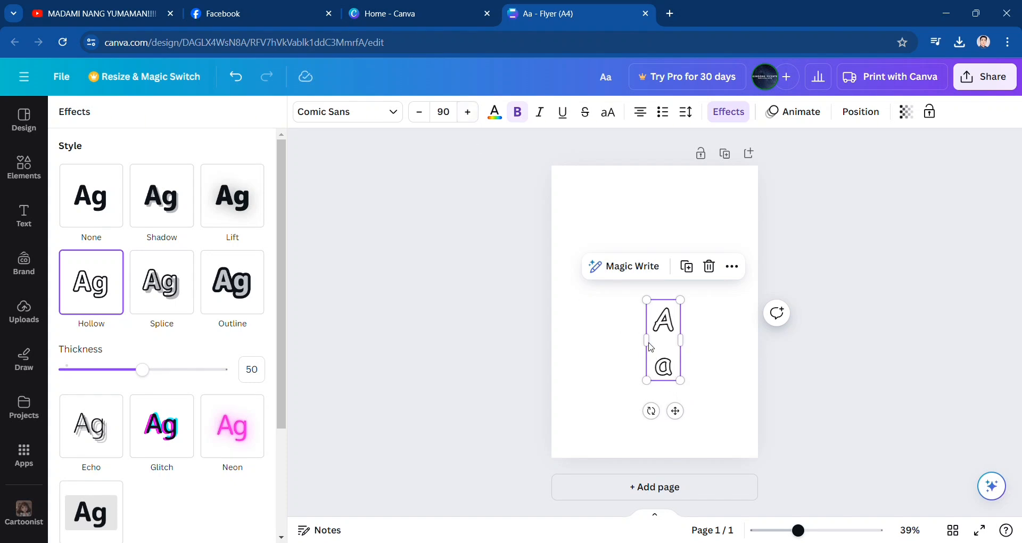
pyautogui.moveTo(653, 348); pyautogui.dragTo(581, 344)
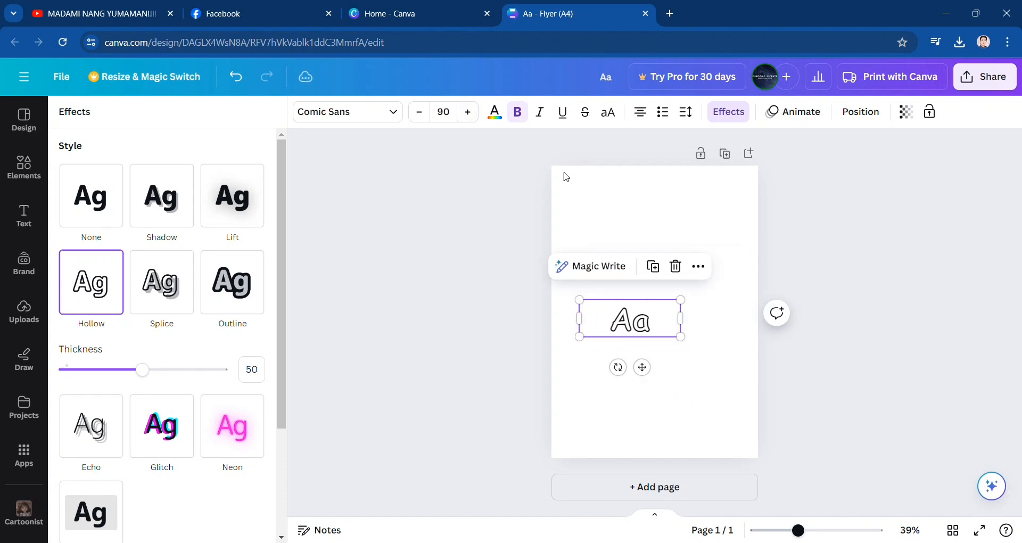
# Set the font size of the "Aa" text to 120.
pyautogui.doubleClick(647, 327)
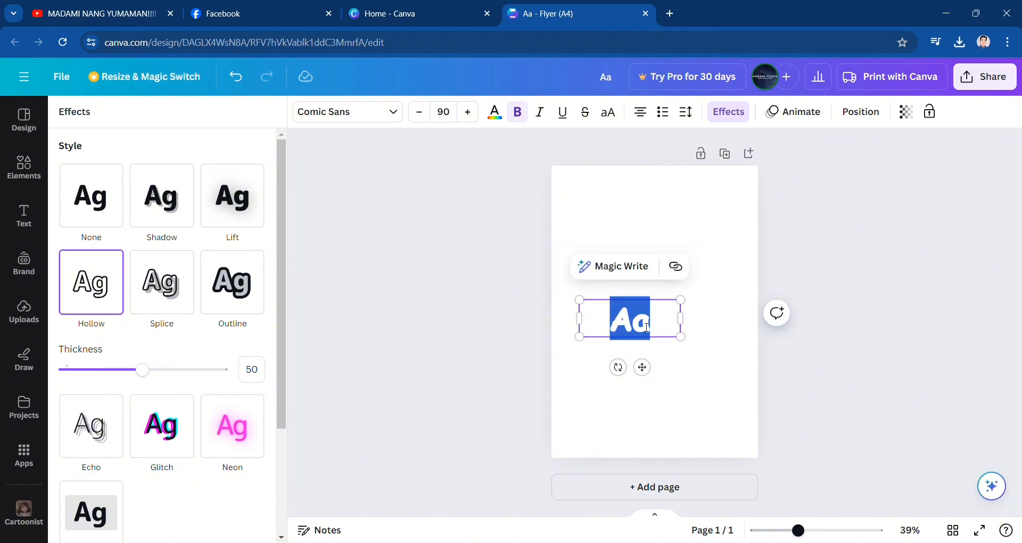
pyautogui.click(455, 113)
pyautogui.write('120')
pyautogui.press('Return')
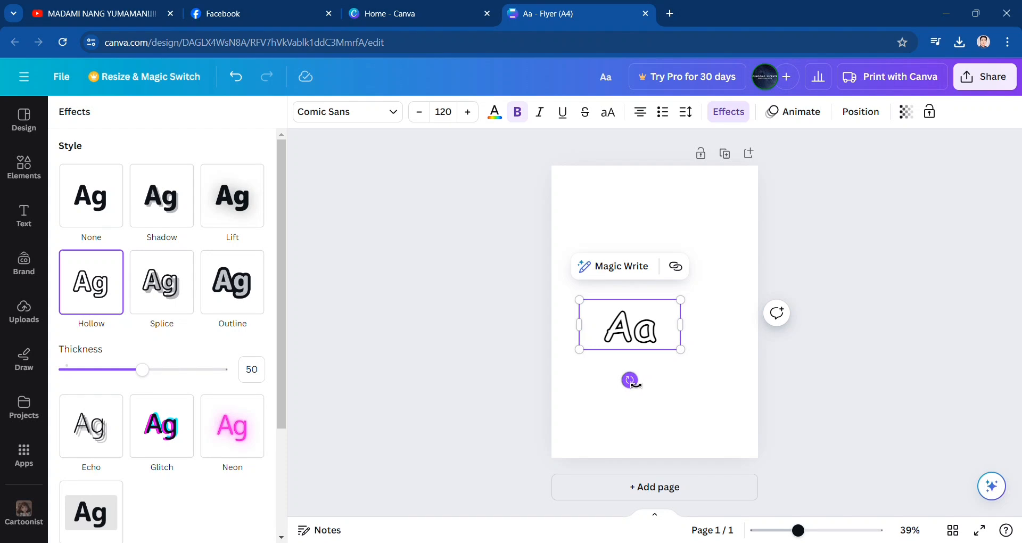
pyautogui.click(671, 350)
# Set the "Aa" text's font size to 200 and shift the text slightly upward on the page.
pyautogui.moveTo(645, 344); pyautogui.dragTo(639, 313)
pyautogui.doubleClick(639, 313)
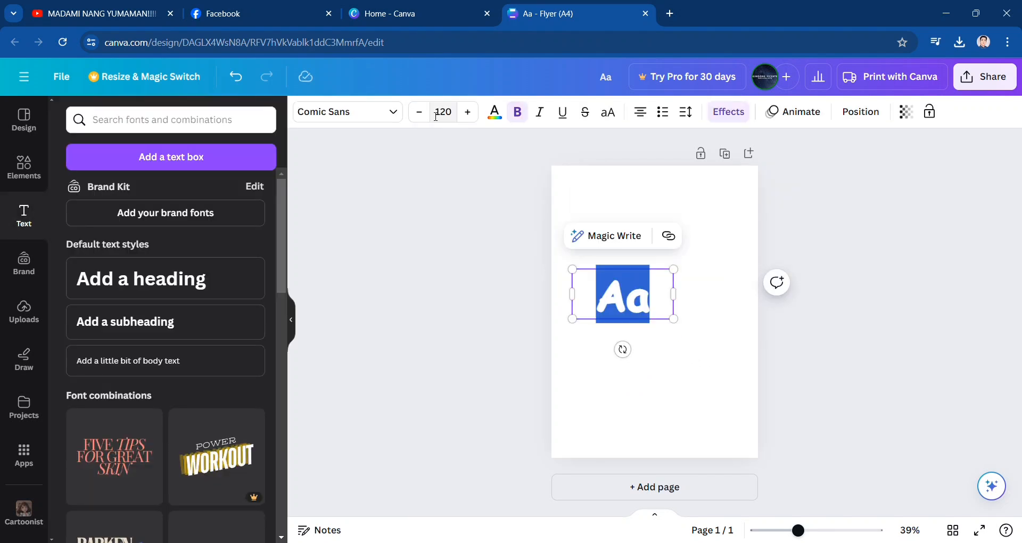
pyautogui.click(460, 117)
pyautogui.write('20')
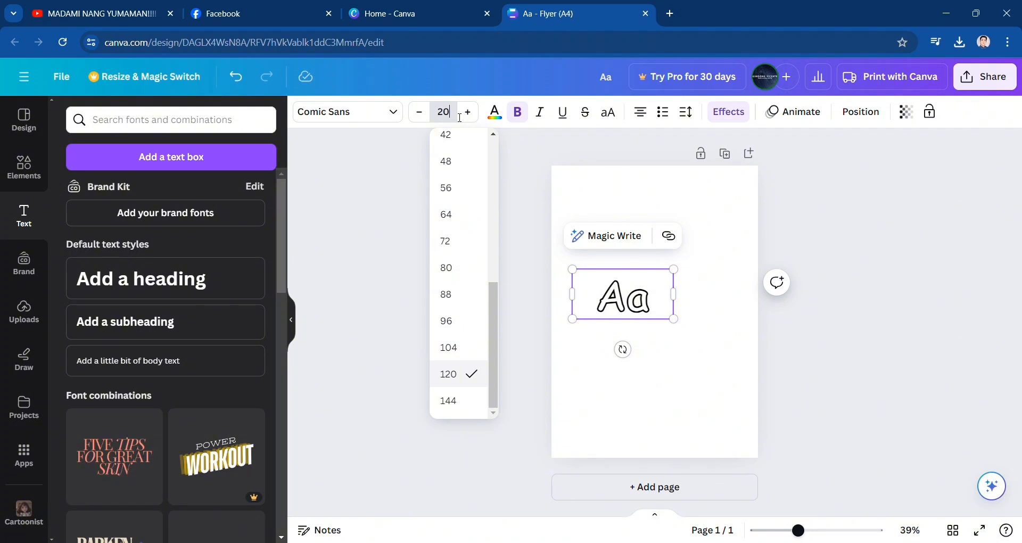
pyautogui.write('0')
pyautogui.press('Return')
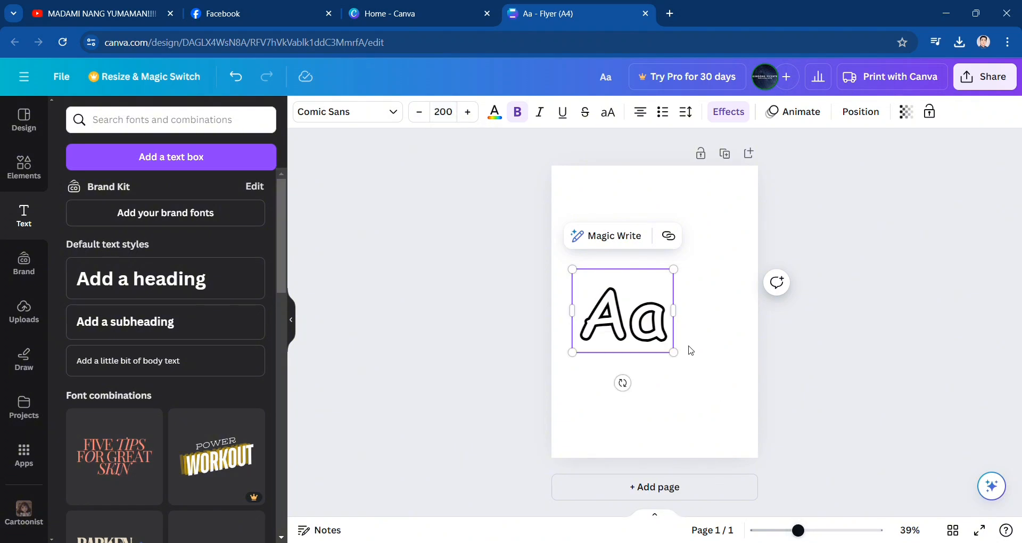
pyautogui.click(690, 351)
pyautogui.click(643, 327)
pyautogui.moveTo(642, 327)
pyautogui.mouseDown()
pyautogui.moveTo(632, 316)
pyautogui.moveTo(640, 314)
pyautogui.mouseUp()
pyautogui.click(678, 410)
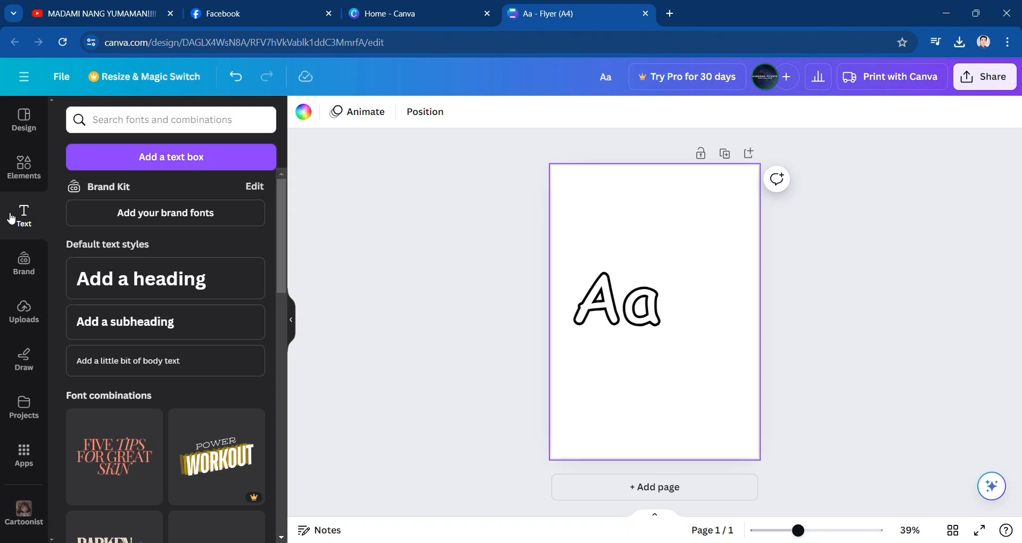
# Search the graphic elements for "apple" and add the thick black apple outline without a Pro mark to the page.
pyautogui.click(20, 174)
pyautogui.click(220, 127)
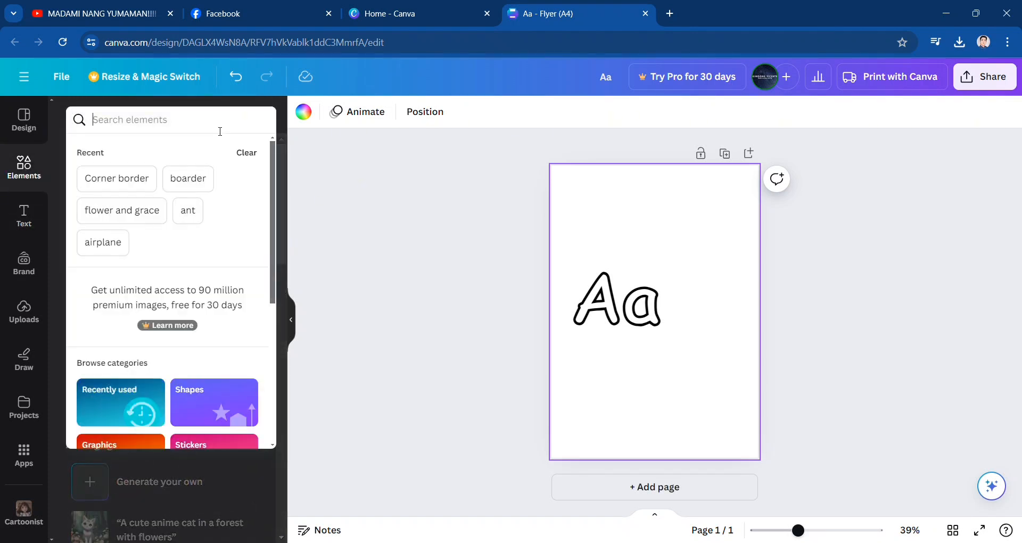
pyautogui.write('apple')
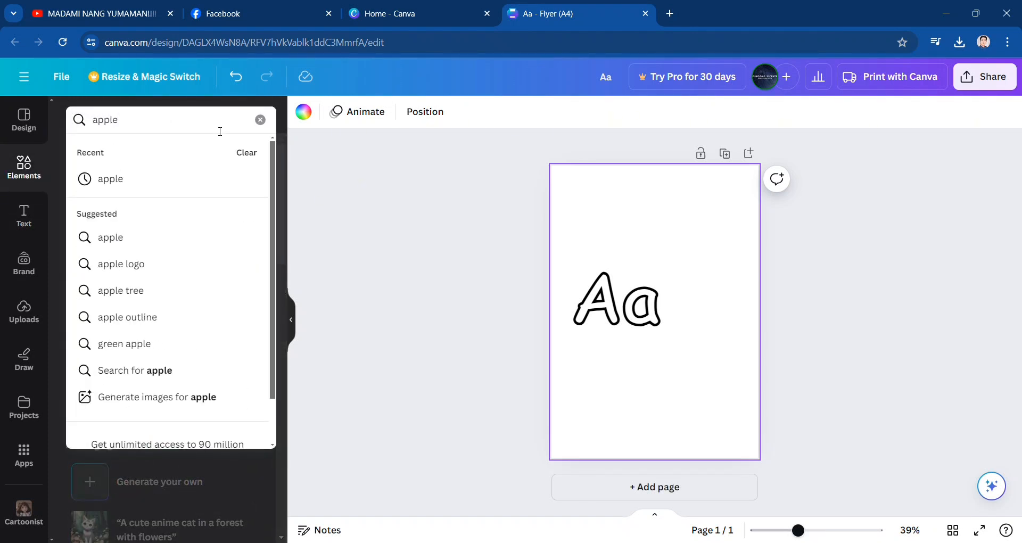
pyautogui.press('Return')
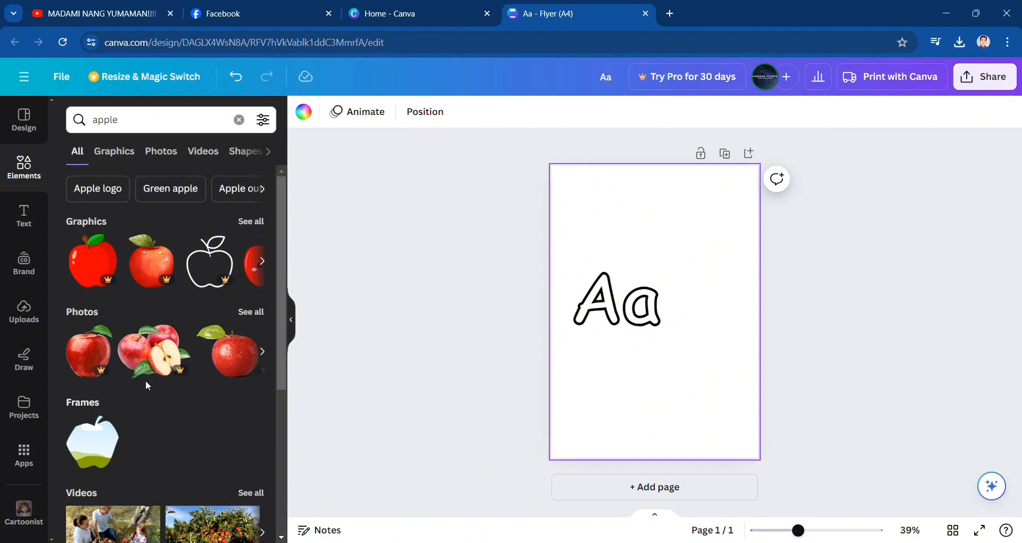
pyautogui.scroll(-4, 201, 368)
pyautogui.scroll(4, 204, 382)
pyautogui.click(261, 221)
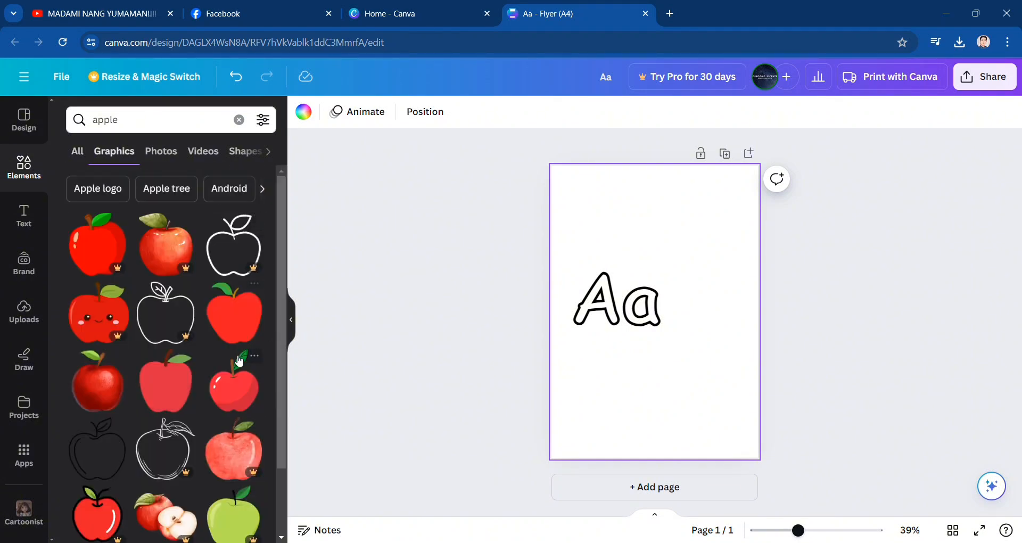
pyautogui.scroll(-2, 244, 369)
pyautogui.scroll(-5, 243, 368)
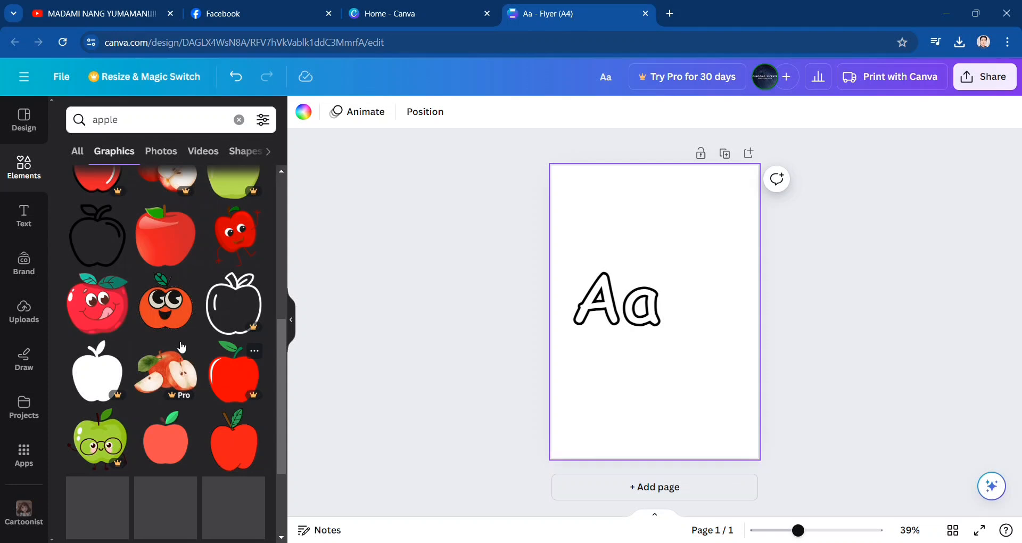
pyautogui.click(110, 240)
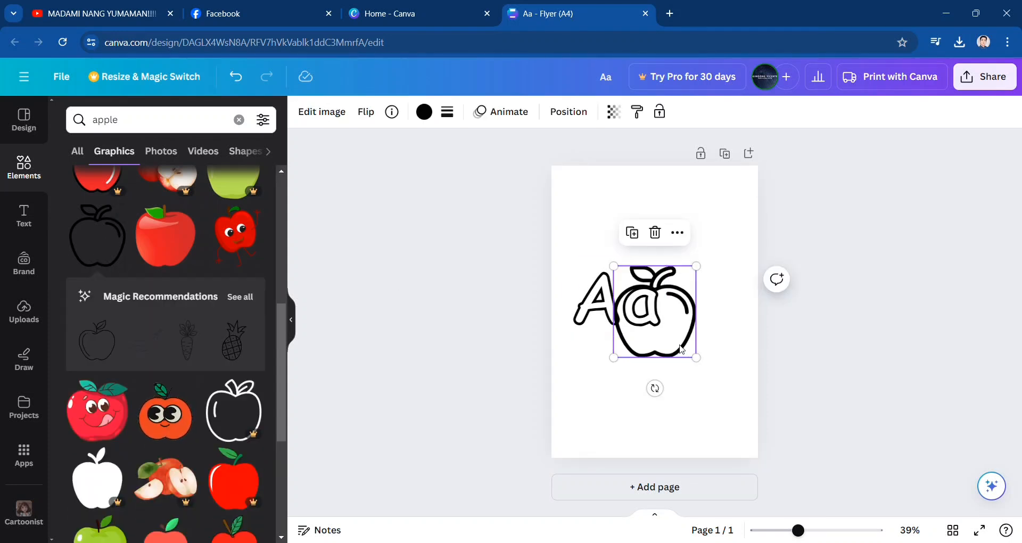
# Move the apple to the page's lower-right corner and the "Aa" text to the upper-left area.
pyautogui.moveTo(695, 364); pyautogui.dragTo(726, 428)
pyautogui.click(633, 326)
pyautogui.moveTo(633, 325); pyautogui.dragTo(640, 258)
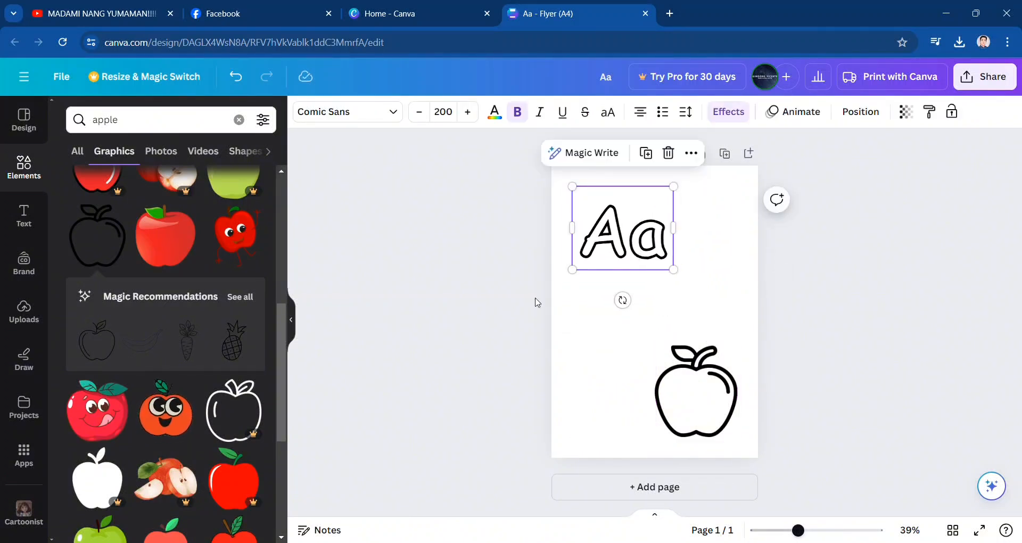
# Search the graphic elements for "ant" and add the free black ant facing left to the page.
pyautogui.click(168, 127)
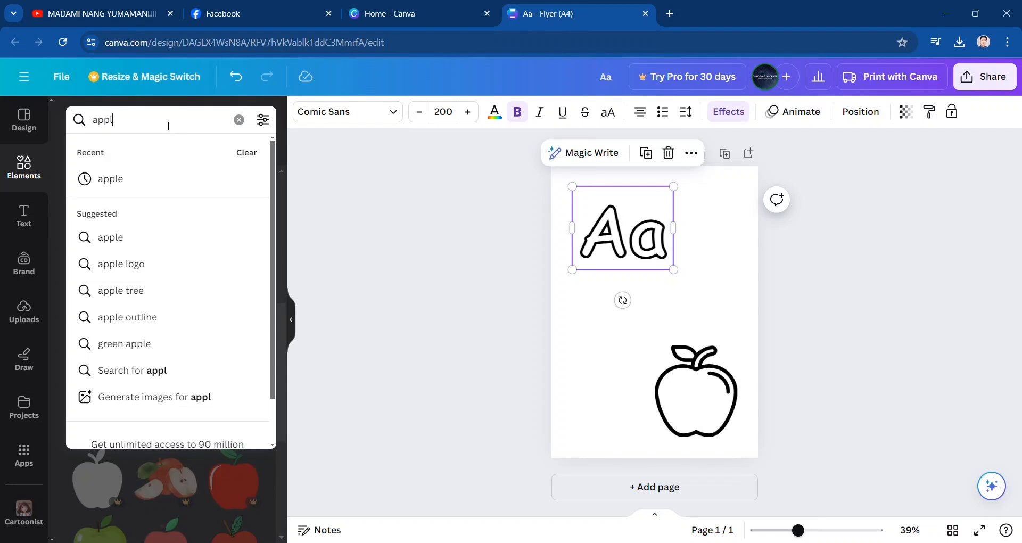
pyautogui.press('BackSpace')
pyautogui.press('BackSpace')
pyautogui.press('BackSpace')
pyautogui.press('BackSpace')
pyautogui.write('ant')
pyautogui.press('Return')
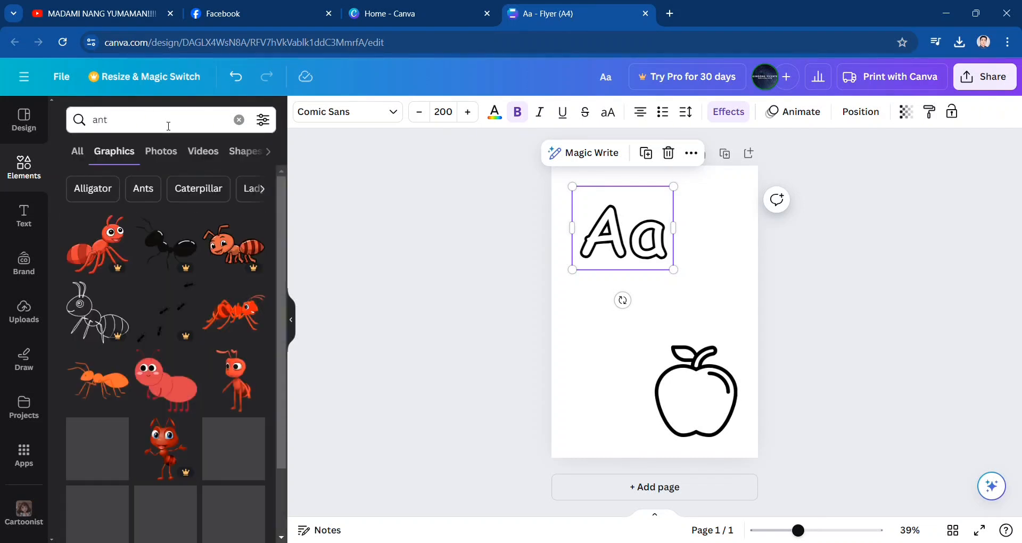
pyautogui.scroll(-6, 180, 361)
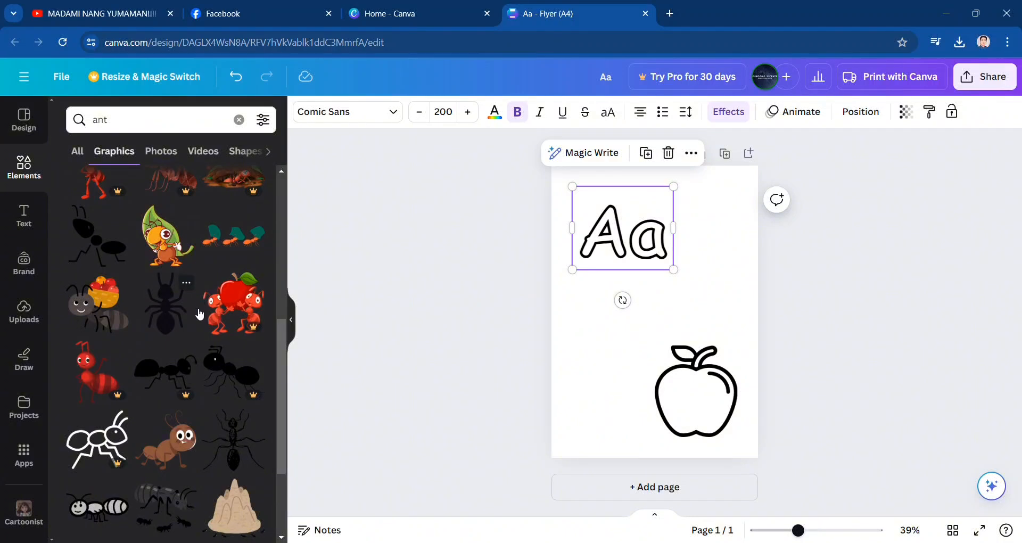
pyautogui.click(96, 242)
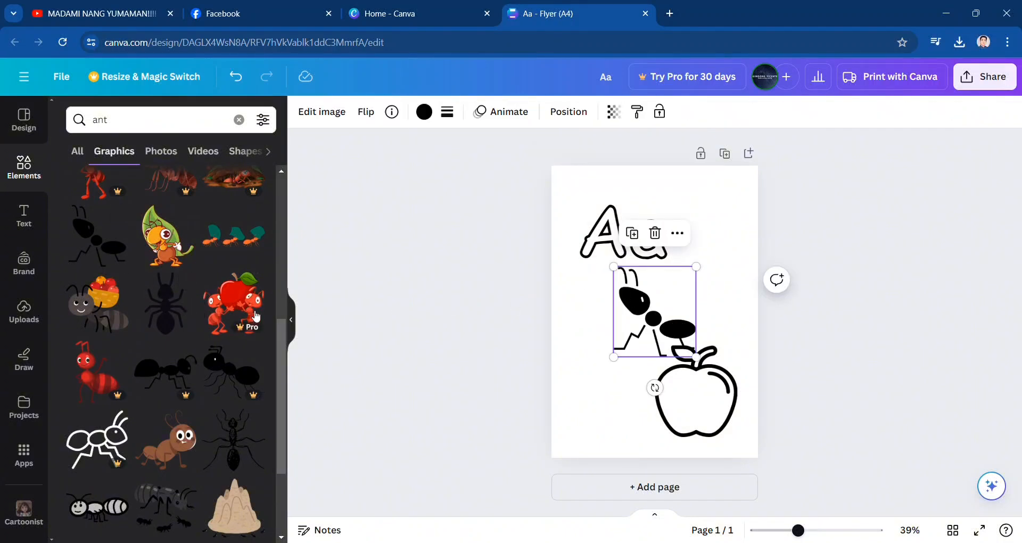
# Delete the solid black ant from the page and look through the remaining ant graphics for a replacement.
pyautogui.rightClick(650, 308)
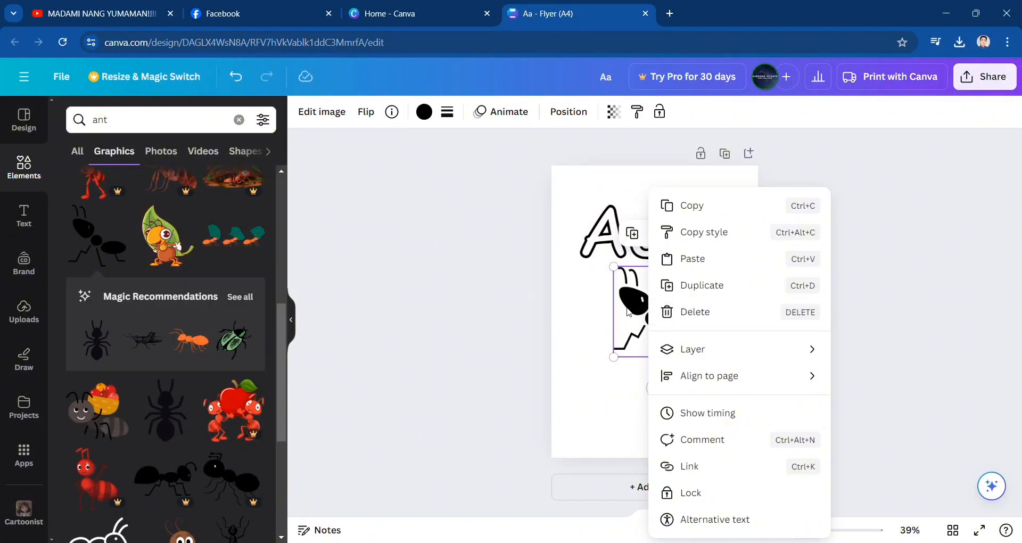
pyautogui.click(630, 313)
pyautogui.press('Delete')
pyautogui.scroll(-6, 187, 383)
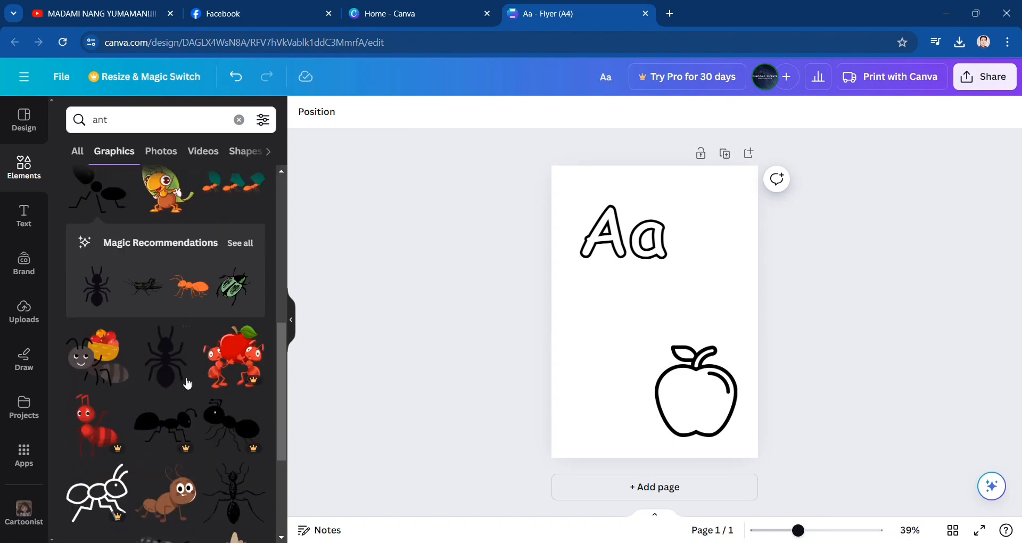
pyautogui.scroll(-6, 181, 380)
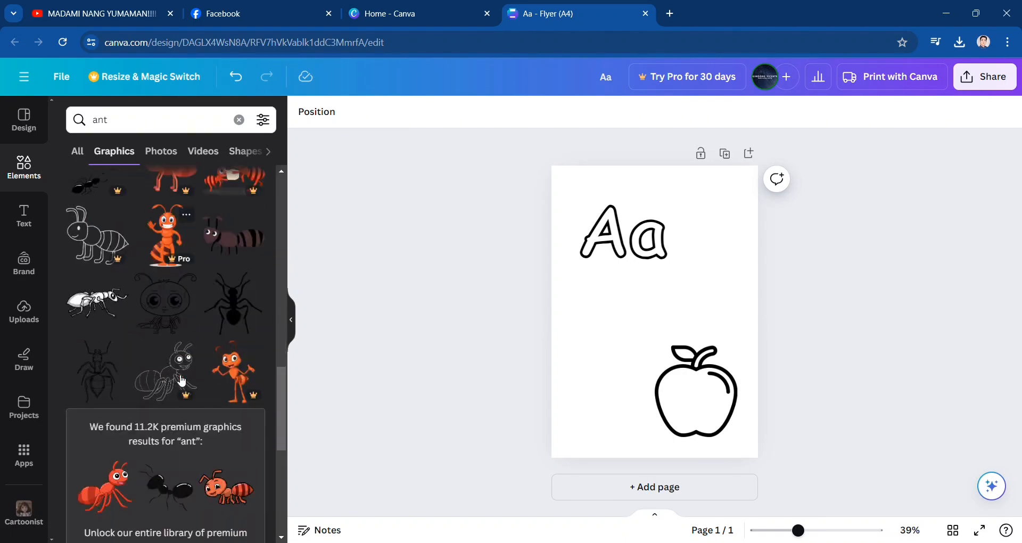
pyautogui.scroll(-6, 239, 366)
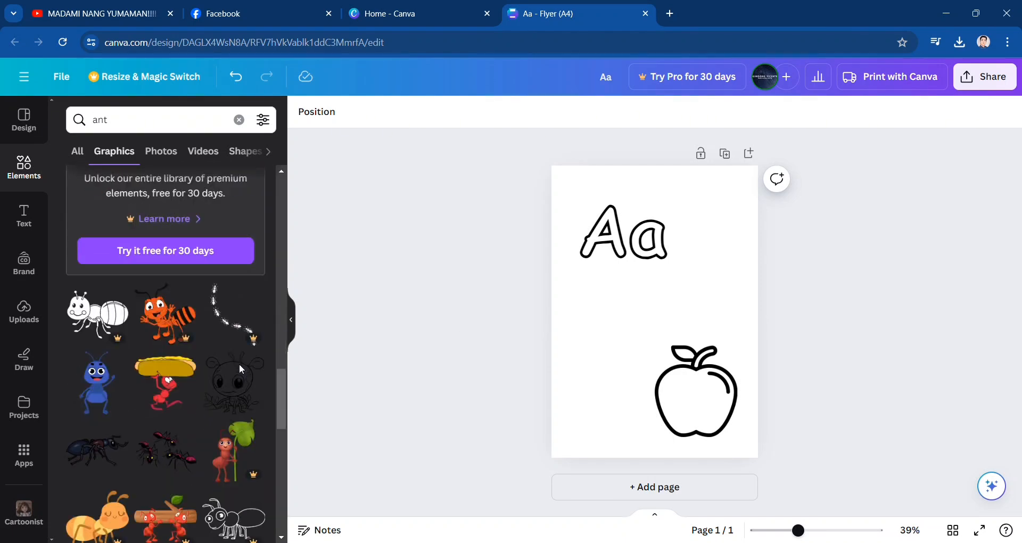
pyautogui.scroll(-8, 247, 389)
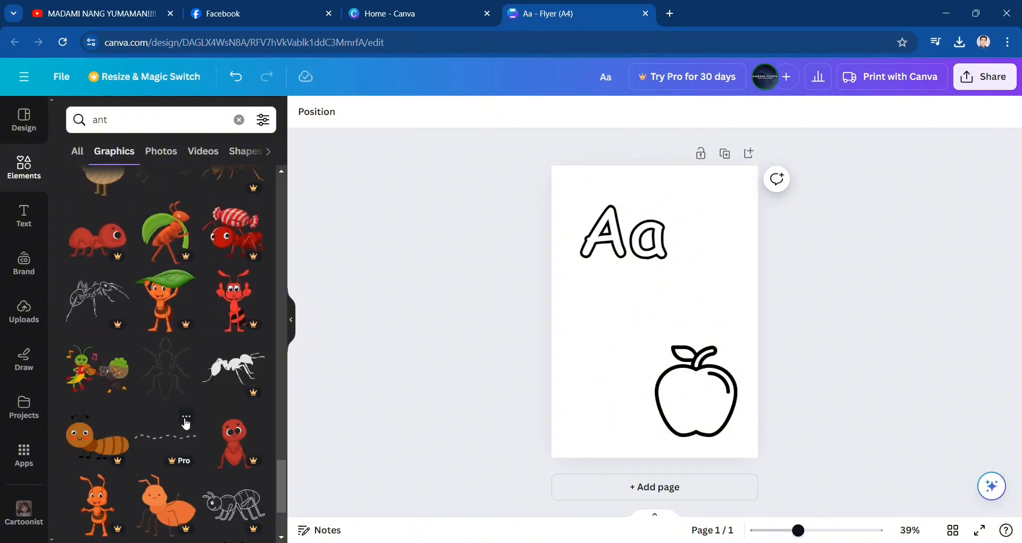
pyautogui.scroll(-5, 186, 424)
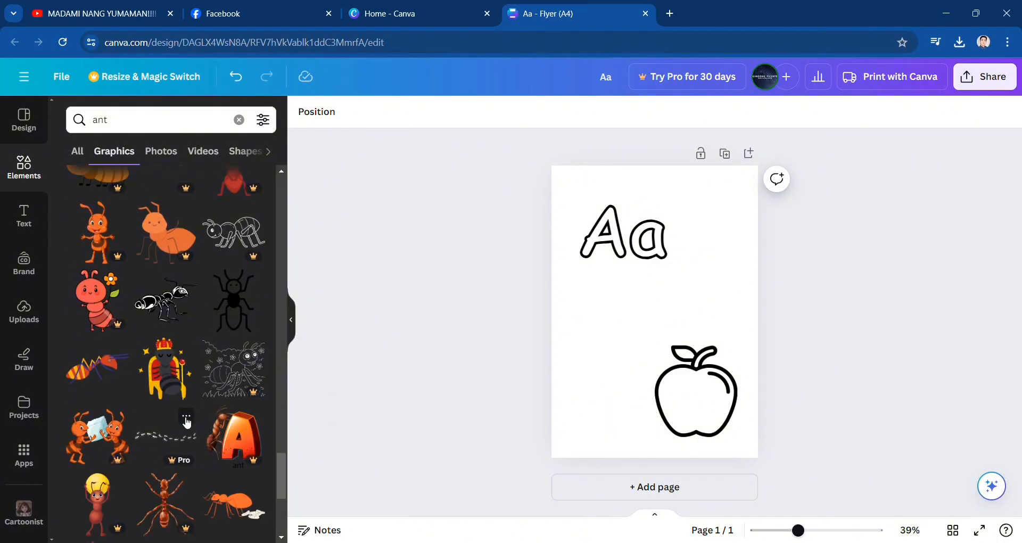
# Search the graphic elements for "ant outline" and add the free line-drawn ant with the spiral shell to the page.
pyautogui.click(152, 124)
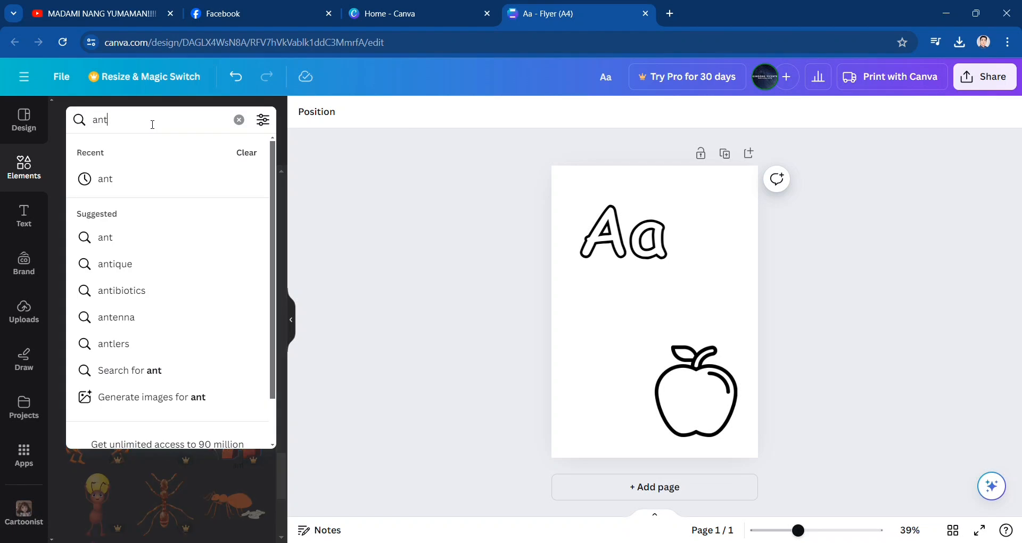
pyautogui.write('outline')
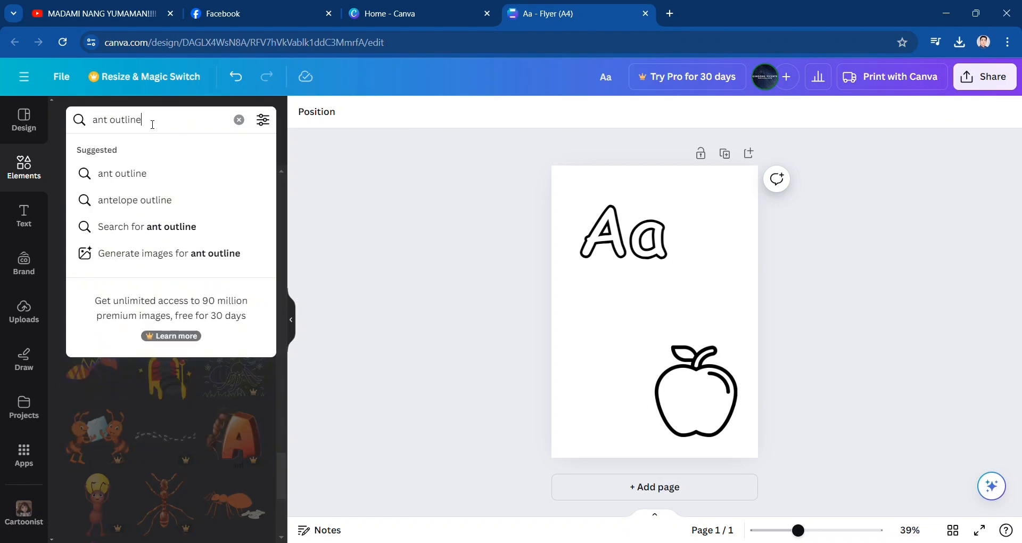
pyautogui.press('Return')
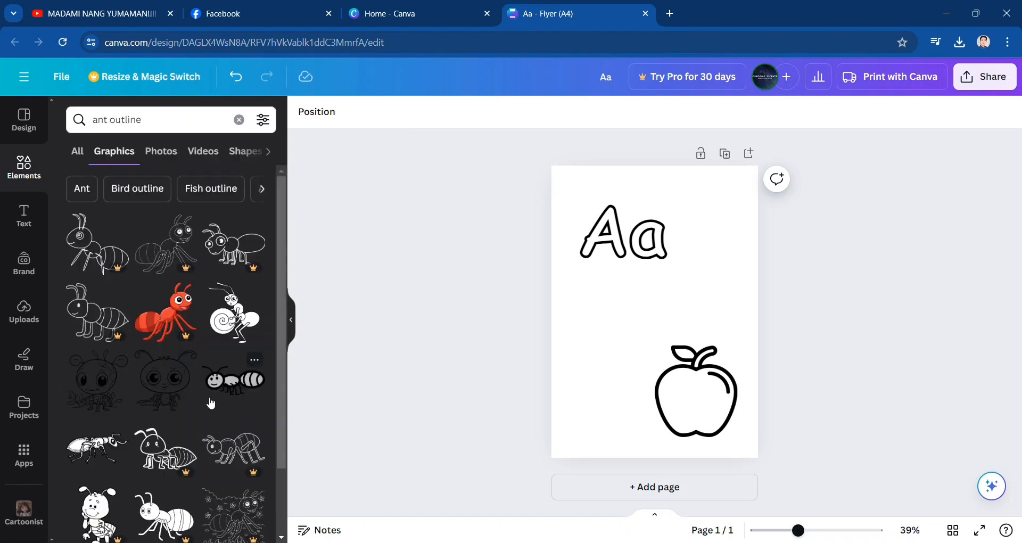
pyautogui.scroll(-3, 211, 403)
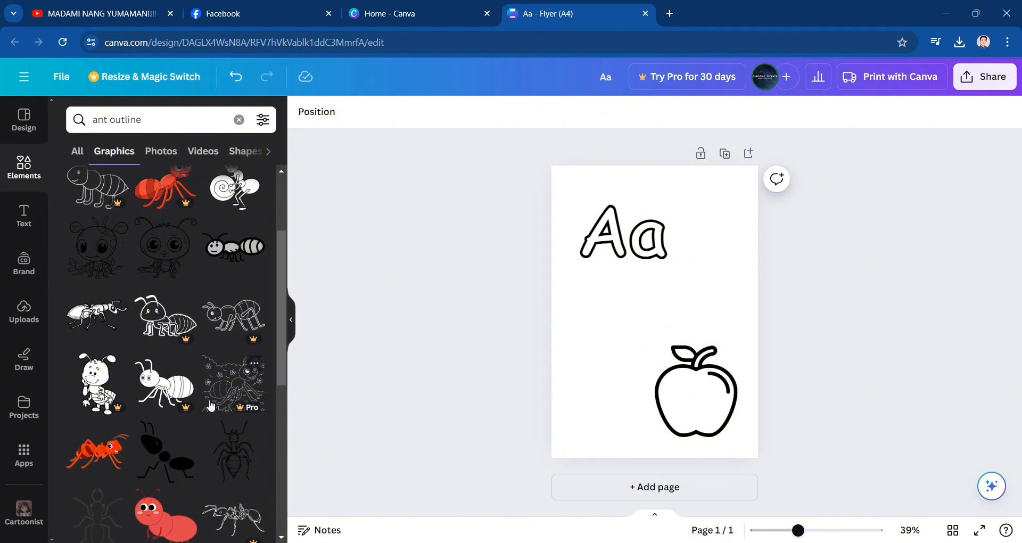
pyautogui.scroll(-3, 212, 406)
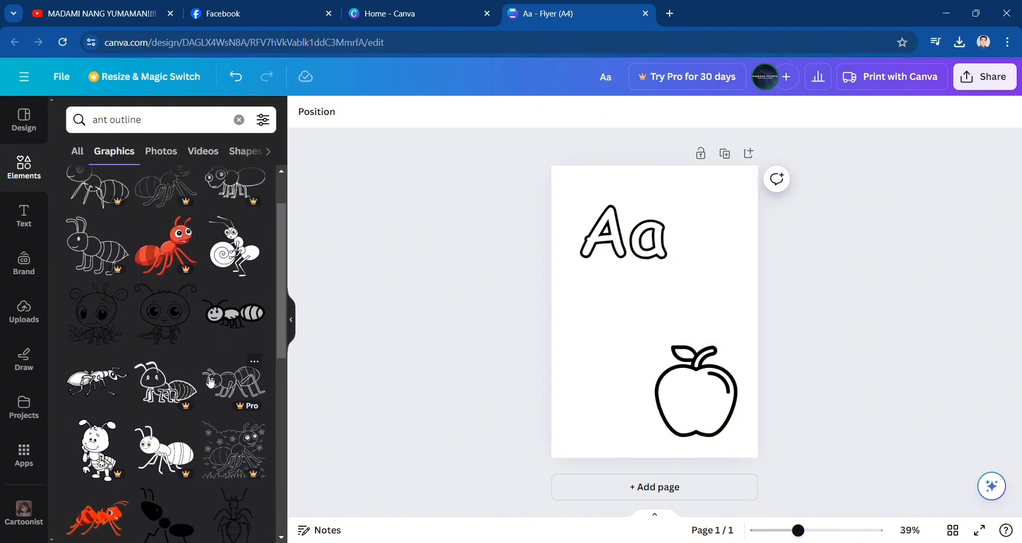
pyautogui.scroll(-5, 223, 419)
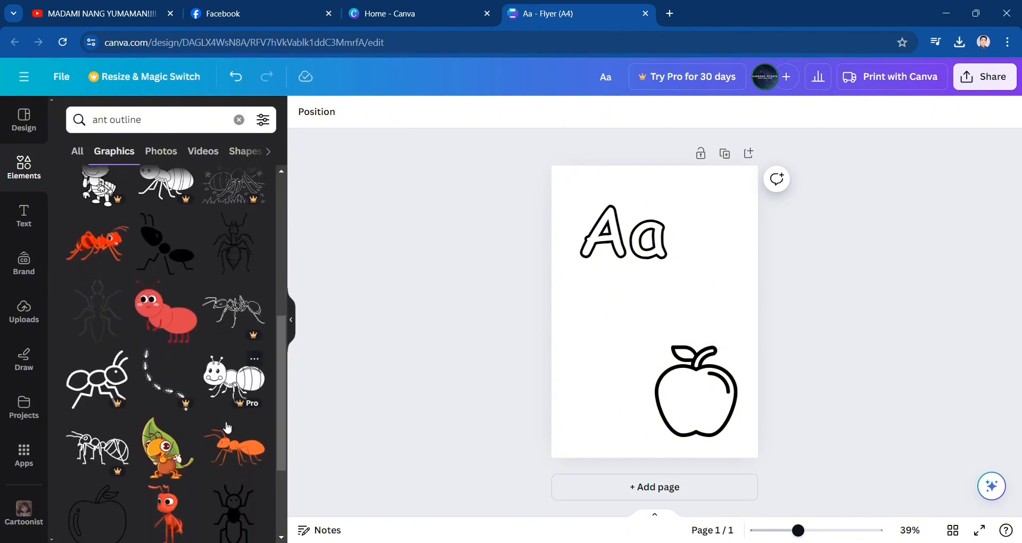
pyautogui.scroll(10, 231, 434)
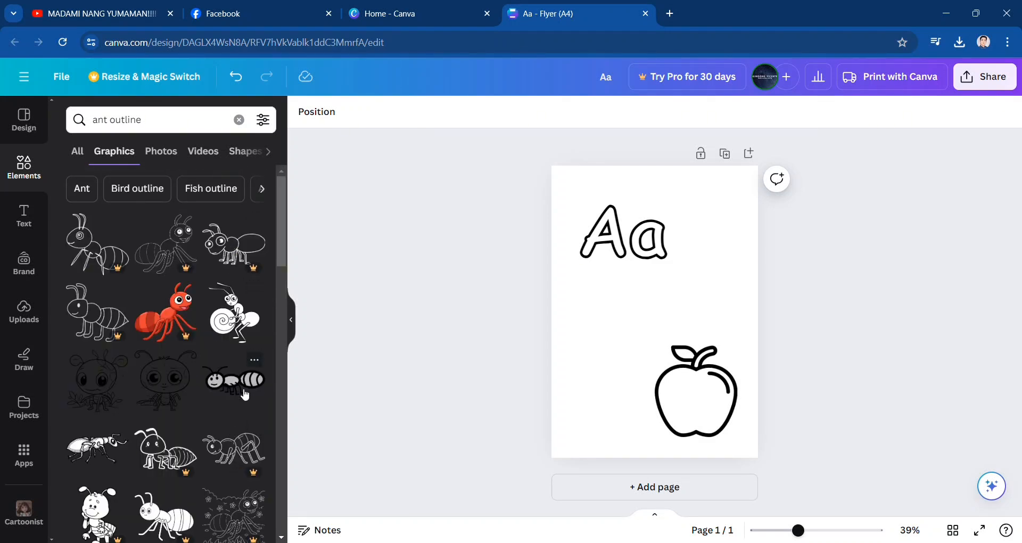
pyautogui.click(242, 323)
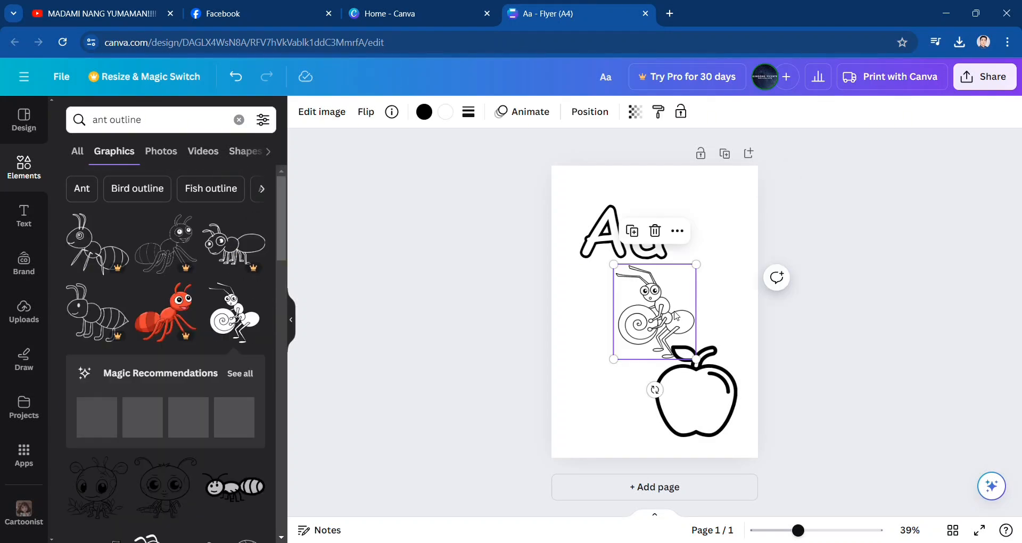
# Shrink the outlined ant and place it in the page's lower-right corner, shifting the apple to below the "Aa" text.
pyautogui.moveTo(666, 330); pyautogui.dragTo(711, 248)
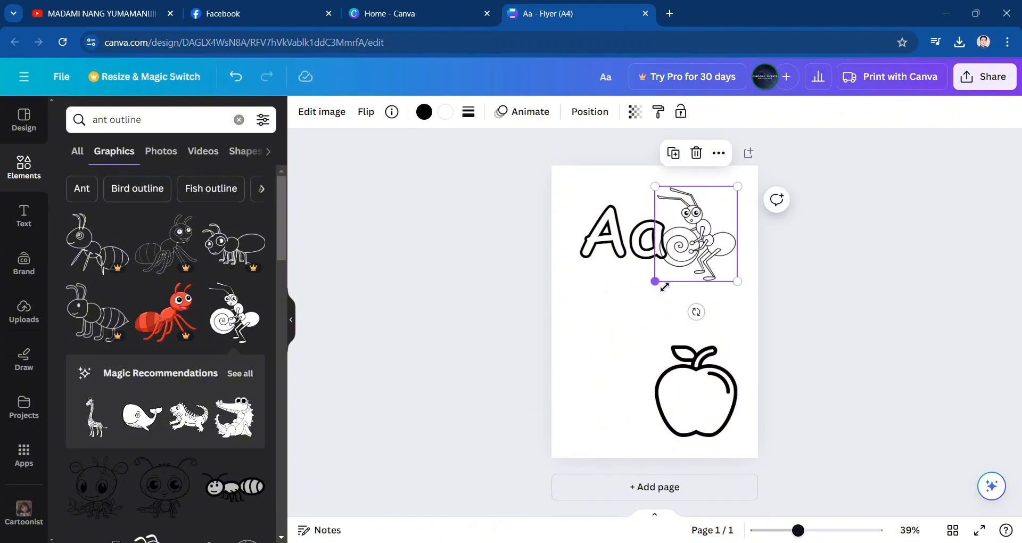
pyautogui.moveTo(664, 286); pyautogui.dragTo(686, 250)
pyautogui.moveTo(718, 282)
pyautogui.mouseDown()
pyautogui.moveTo(731, 282)
pyautogui.moveTo(711, 279)
pyautogui.mouseUp()
pyautogui.moveTo(711, 223); pyautogui.dragTo(716, 301)
pyautogui.click(698, 412)
pyautogui.moveTo(697, 413); pyautogui.dragTo(617, 330)
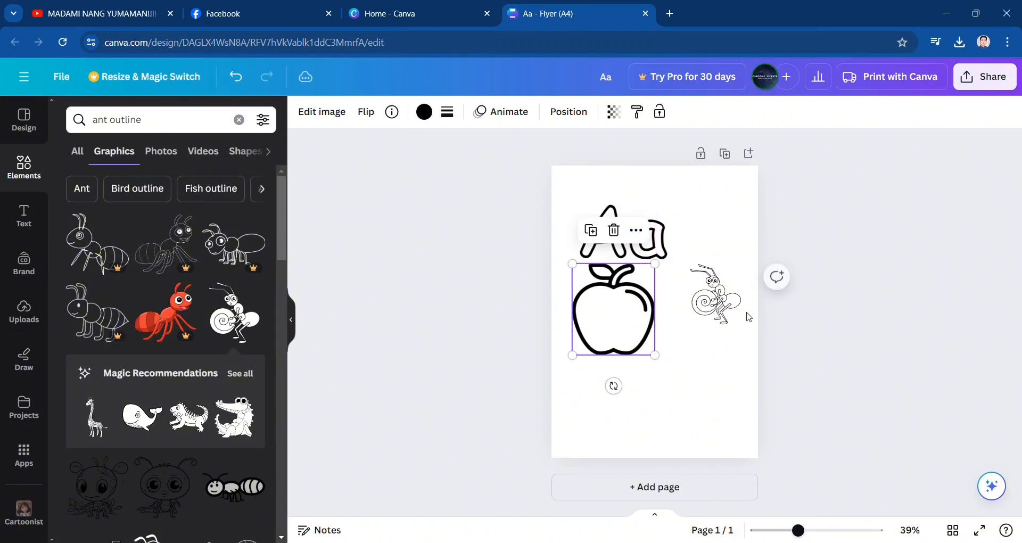
pyautogui.moveTo(727, 304); pyautogui.dragTo(725, 417)
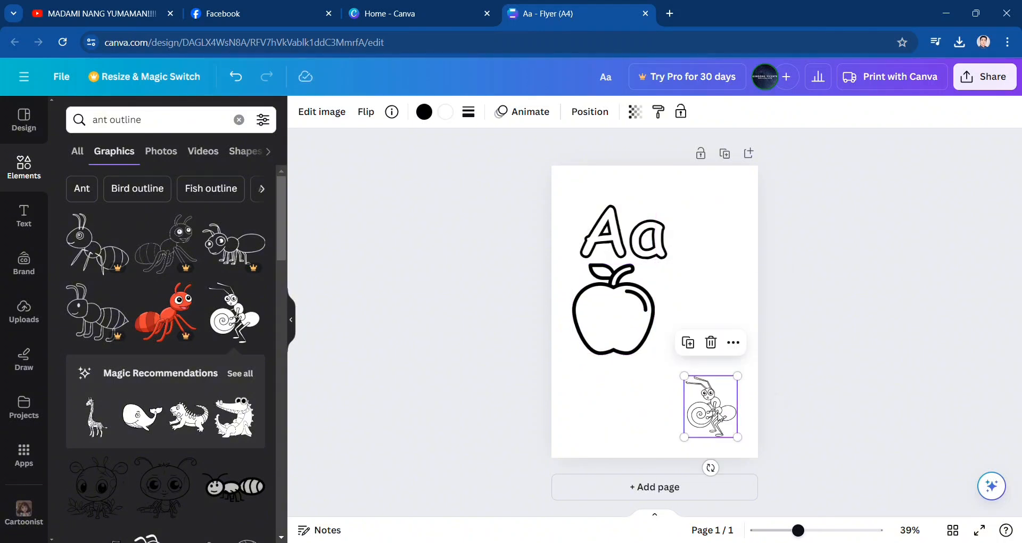
# Tilt the apple slightly counterclockwise, shrink it and place it directly to the right of the "Aa" text.
pyautogui.click(605, 332)
pyautogui.moveTo(614, 386); pyautogui.dragTo(624, 385)
pyautogui.moveTo(609, 318); pyautogui.dragTo(709, 239)
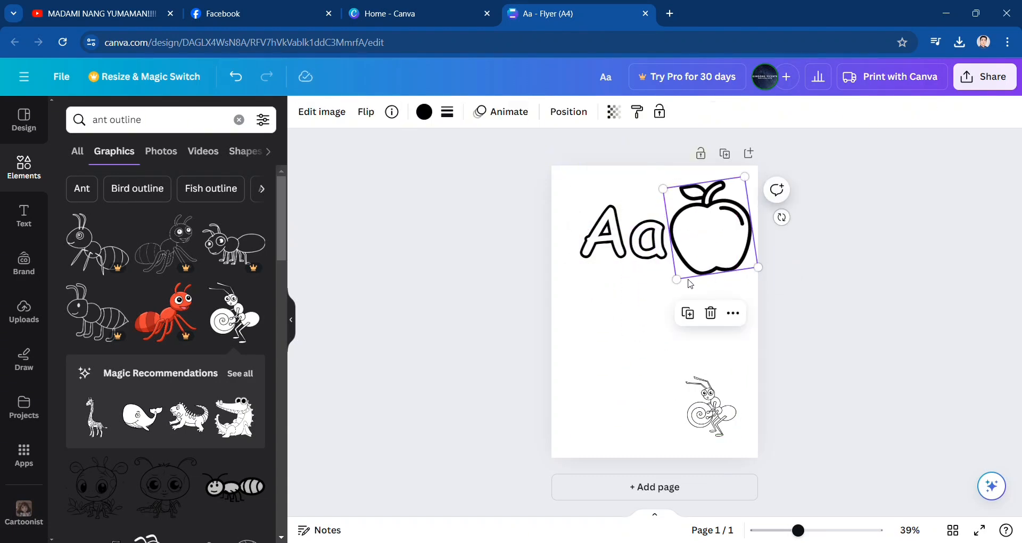
pyautogui.moveTo(683, 287); pyautogui.dragTo(692, 266)
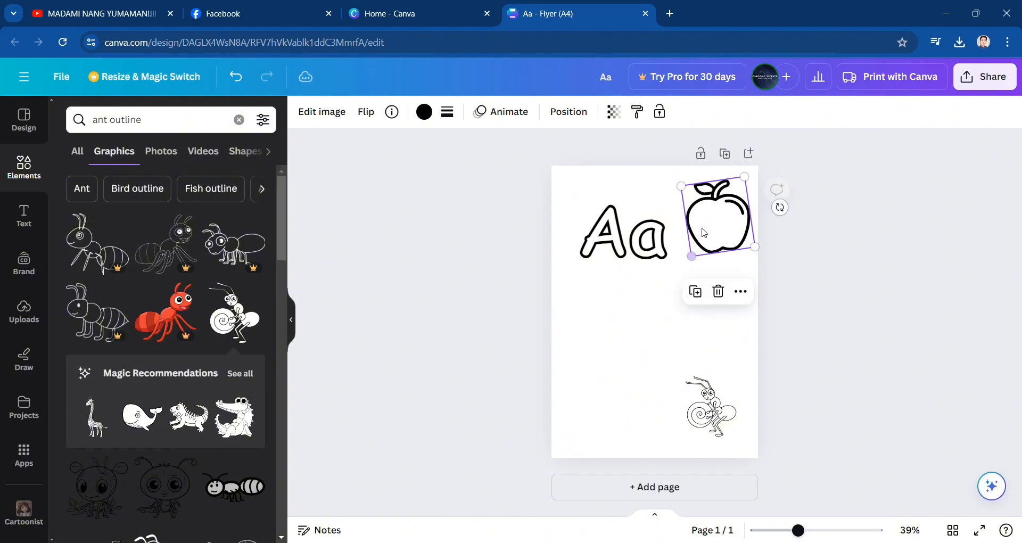
pyautogui.moveTo(708, 230); pyautogui.dragTo(698, 233)
pyautogui.click(626, 352)
pyautogui.click(710, 408)
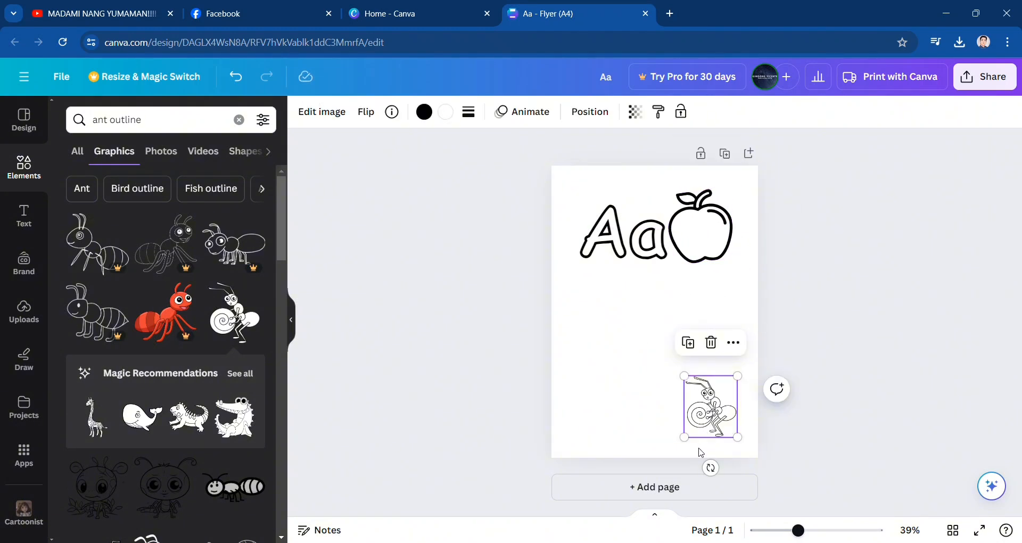
# Replace the ant search with a graphic elements search for "ape".
pyautogui.click(173, 125)
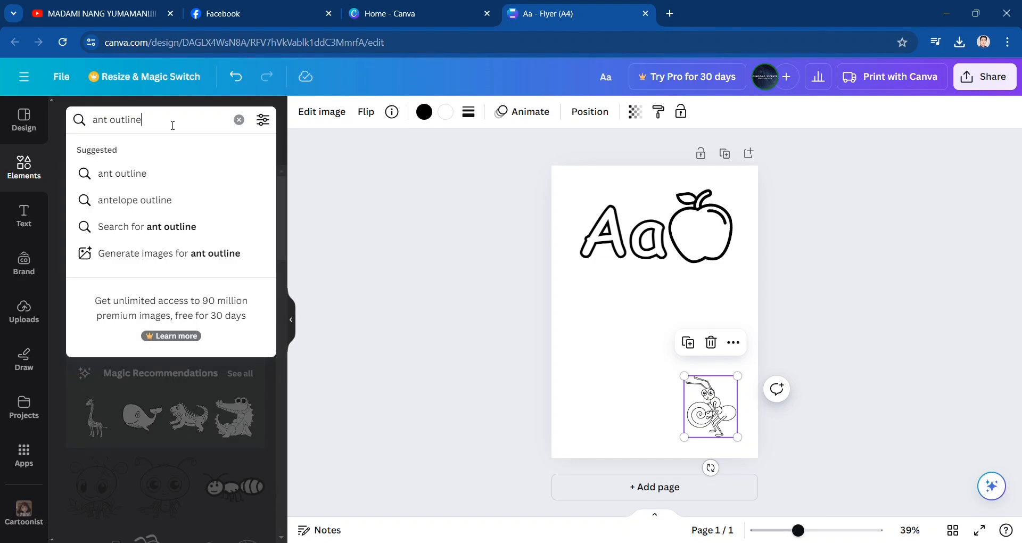
pyautogui.press('BackSpace')
pyautogui.press('BackSpace')
pyautogui.press('BackSpace')
pyautogui.press('BackSpace')
pyautogui.press('BackSpace')
pyautogui.press('BackSpace')
pyautogui.press('BackSpace')
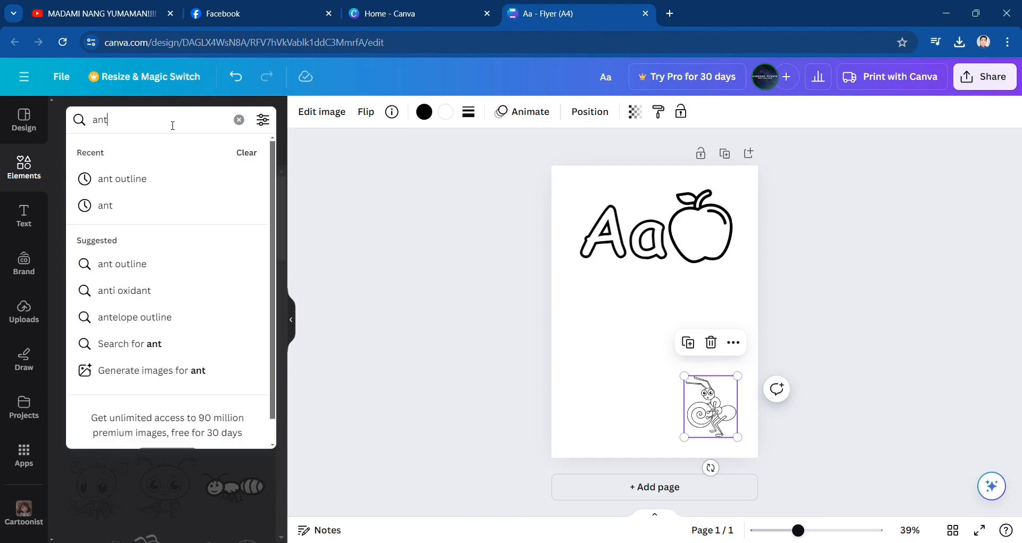
pyautogui.write('l')
pyautogui.press('BackSpace')
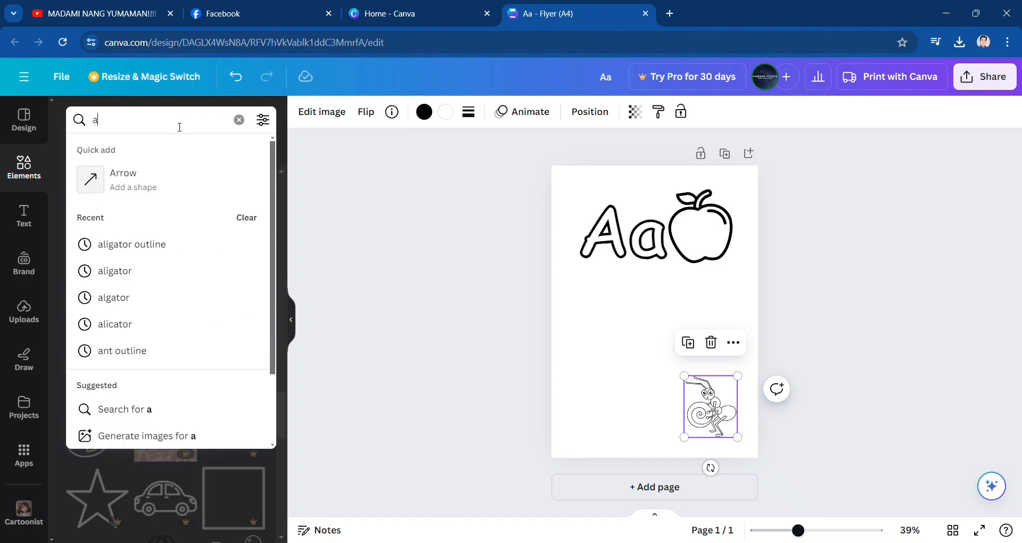
pyautogui.write('pe')
pyautogui.press('Return')
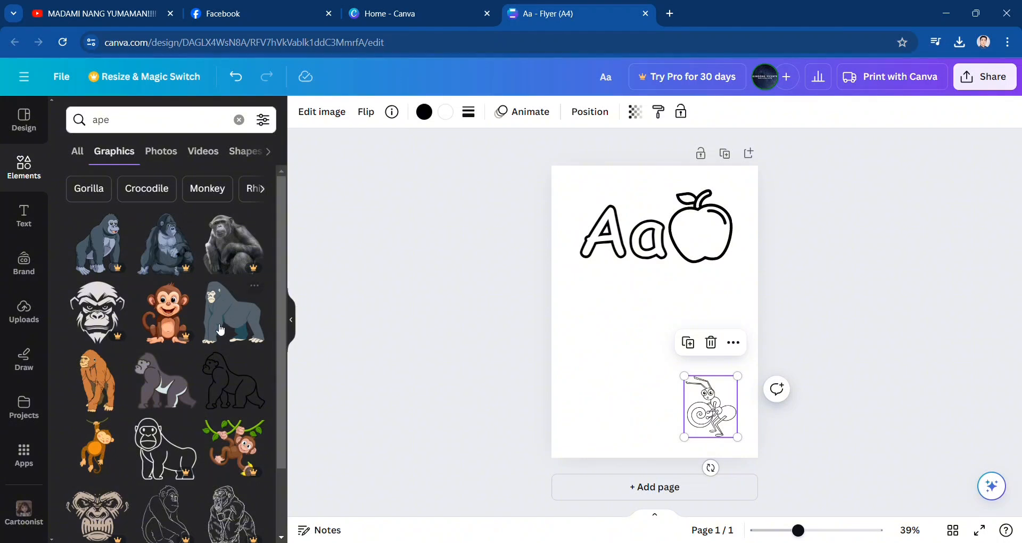
# Add the free black gorilla outline, place it between the apple and the ant, and tilt it slightly clockwise.
pyautogui.click(241, 400)
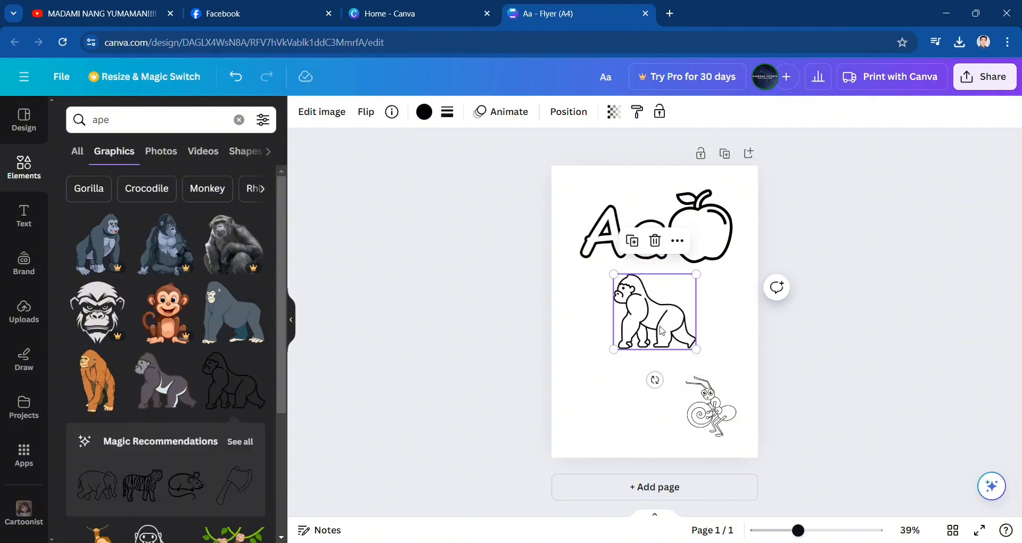
pyautogui.moveTo(676, 332); pyautogui.dragTo(713, 323)
pyautogui.moveTo(697, 372); pyautogui.dragTo(681, 373)
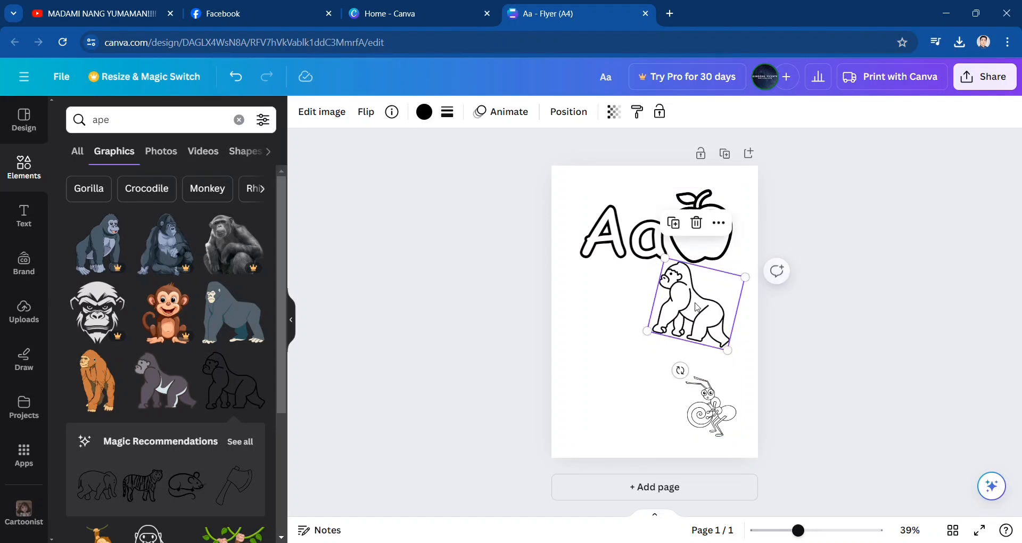
# Search the graphic elements for "axe" and look through the results for a free black-and-white axe.
pyautogui.click(146, 129)
pyautogui.press('BackSpace')
pyautogui.press('BackSpace')
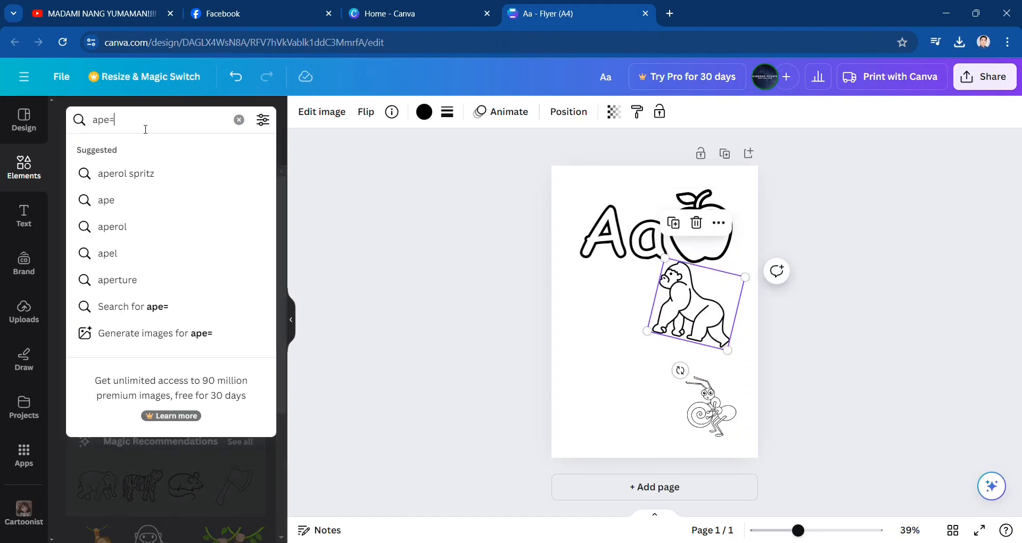
pyautogui.write('xe')
pyautogui.press('Return')
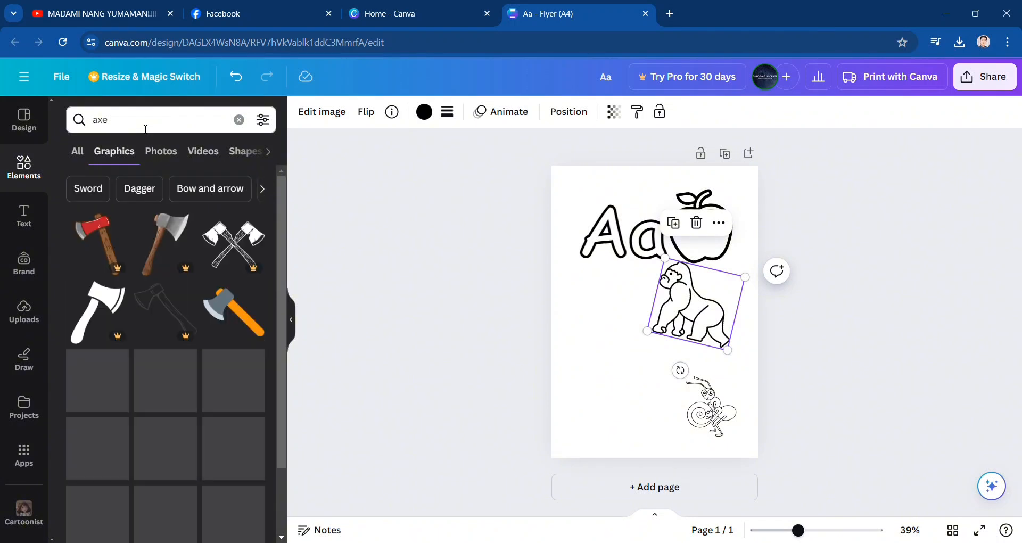
pyautogui.scroll(-5, 211, 374)
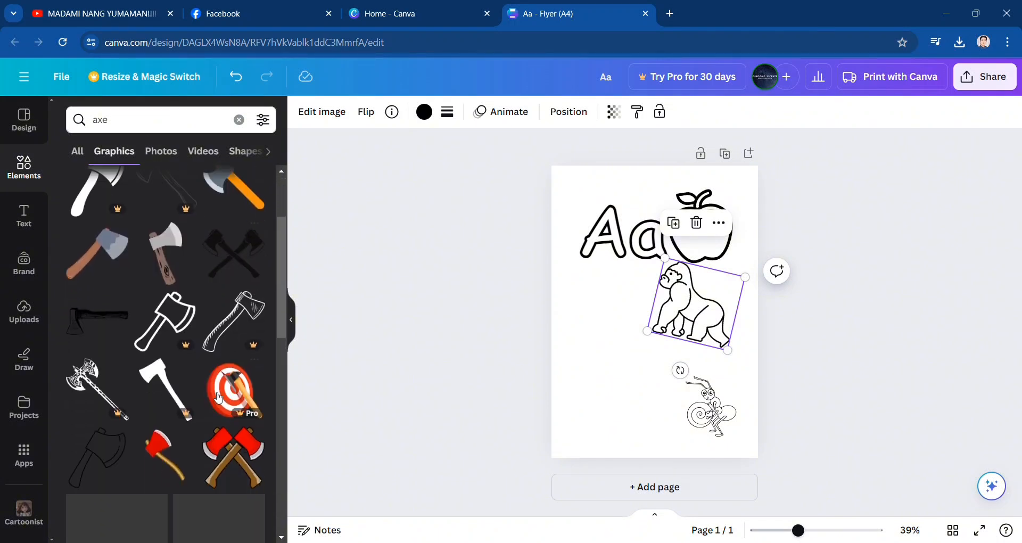
pyautogui.scroll(-1, 221, 406)
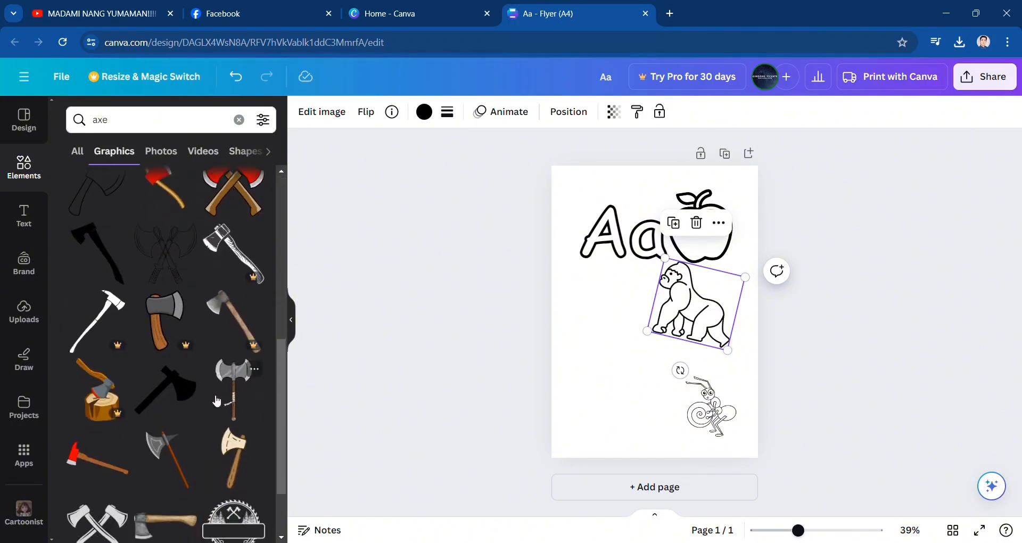
pyautogui.scroll(-5, 168, 406)
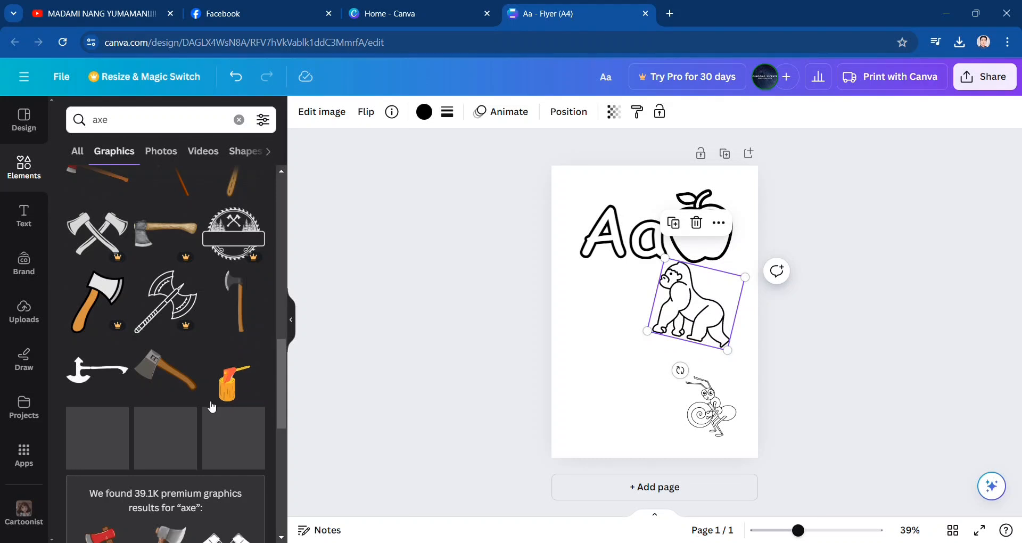
pyautogui.scroll(-2, 211, 407)
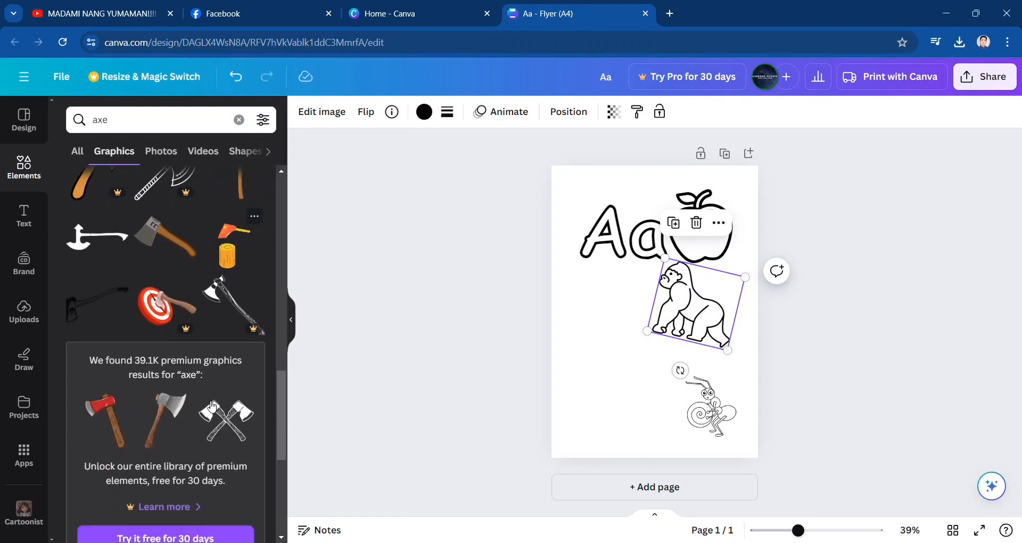
# Add the free white axe with a horizontal handle, rotate it clockwise to a diagonal, and place it below "Aa" beside the gorilla.
pyautogui.click(95, 235)
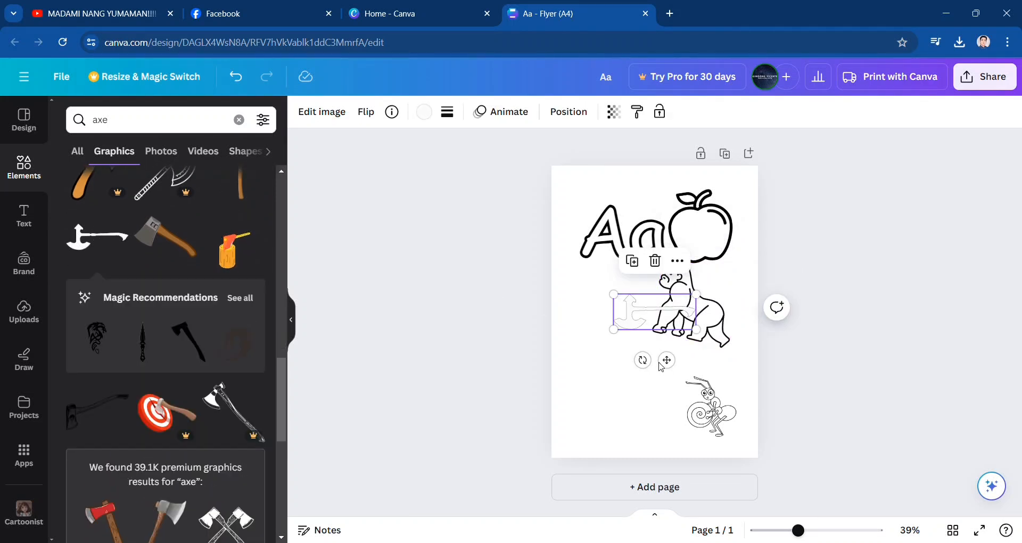
pyautogui.moveTo(643, 361); pyautogui.dragTo(607, 343)
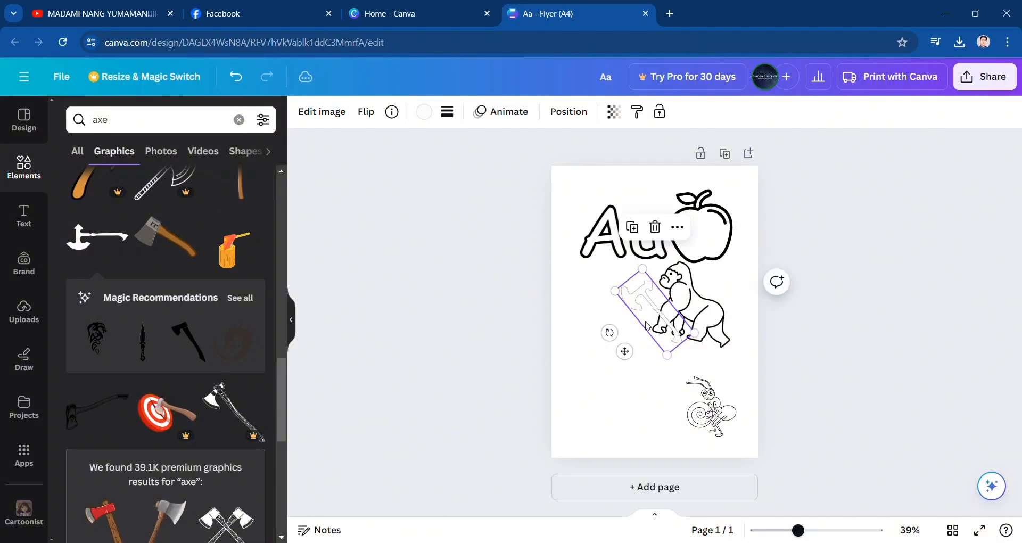
pyautogui.moveTo(658, 322); pyautogui.dragTo(615, 326)
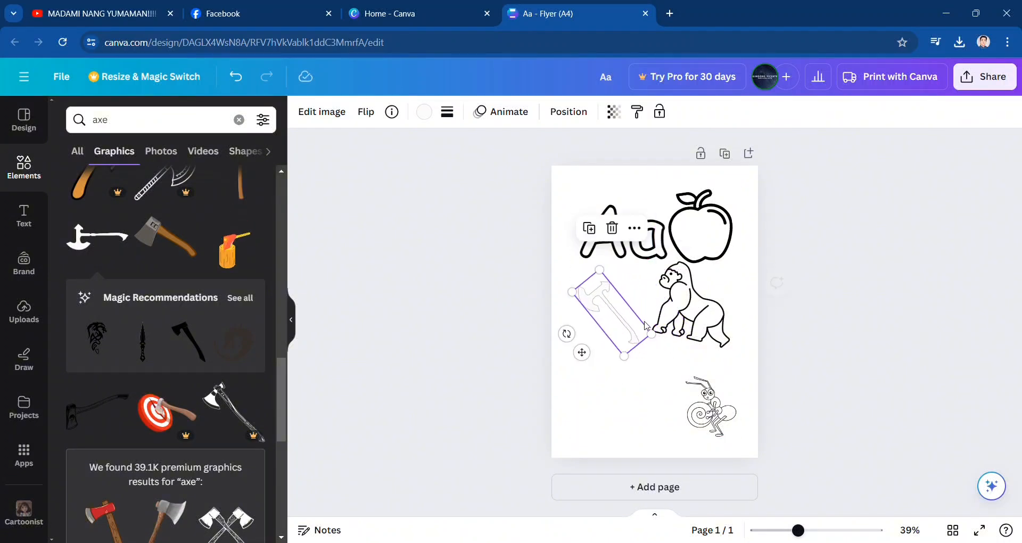
# Shift the gorilla slightly down and the ant up and left, and delete the faint white axe from the page.
pyautogui.moveTo(692, 319)
pyautogui.mouseDown()
pyautogui.moveTo(704, 330)
pyautogui.moveTo(694, 333)
pyautogui.mouseUp()
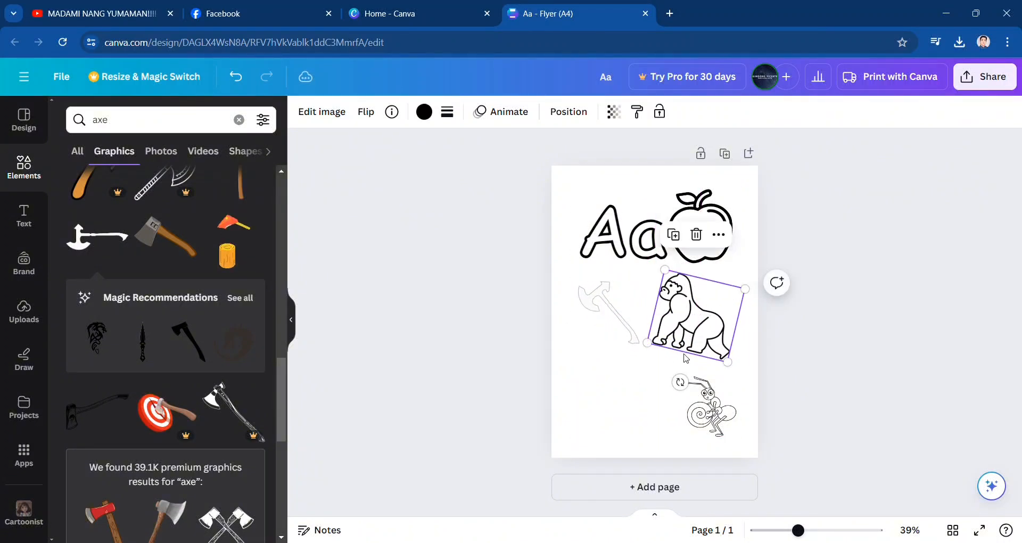
pyautogui.moveTo(721, 421); pyautogui.dragTo(701, 409)
pyautogui.click(619, 320)
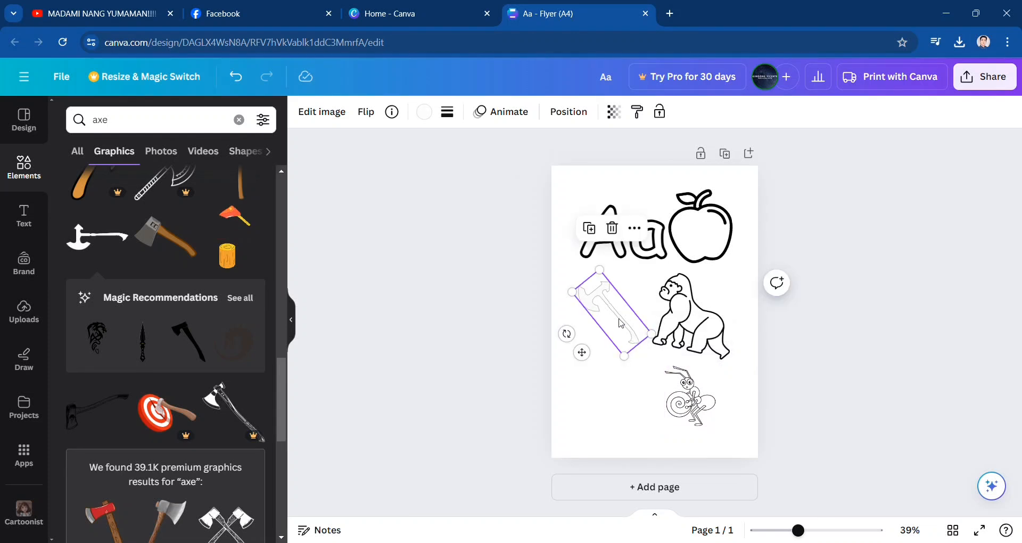
pyautogui.press('Delete')
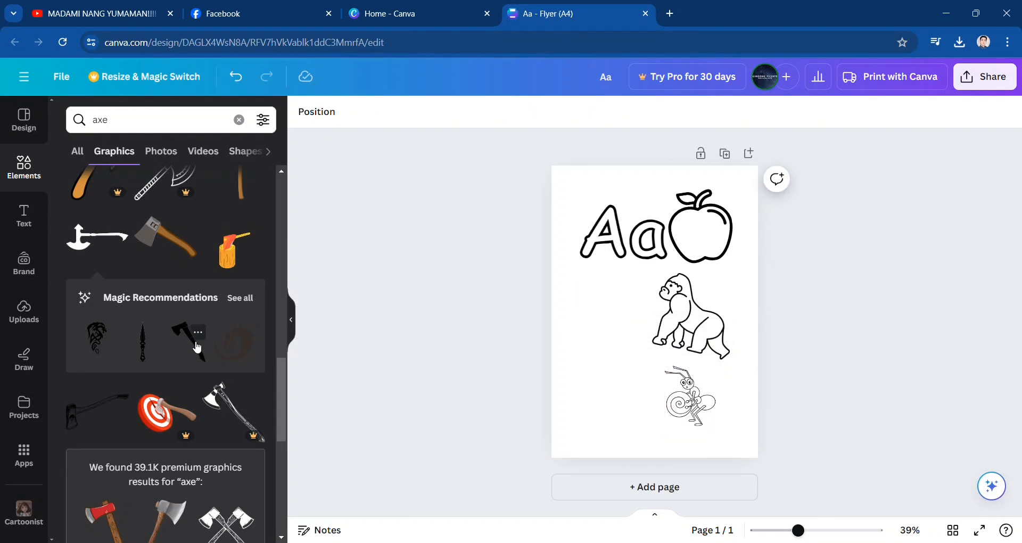
# Look through the "axe" graphics for another free black-and-white axe and check the details of the white one.
pyautogui.scroll(-3, 197, 347)
pyautogui.scroll(4, 102, 340)
pyautogui.click(118, 283)
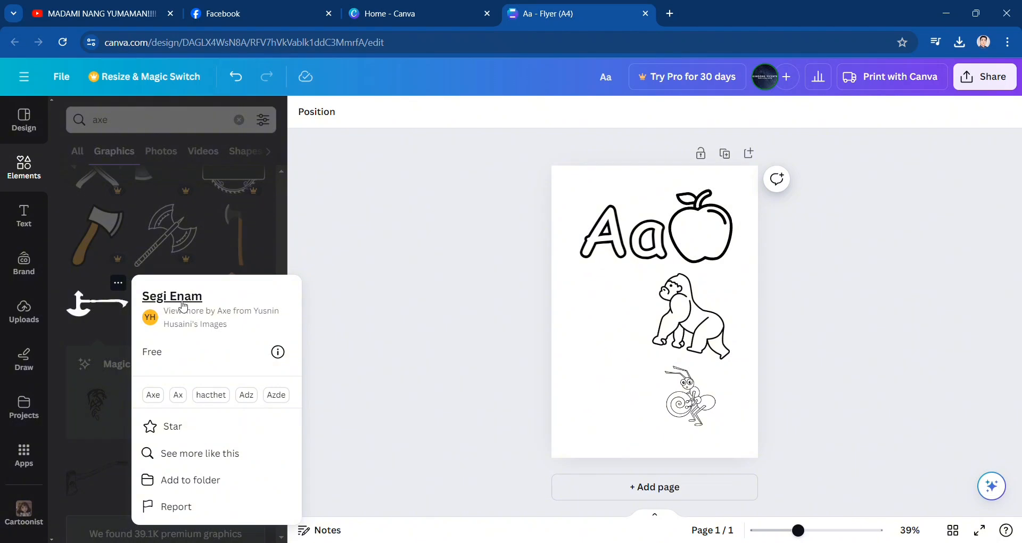
pyautogui.click(380, 289)
pyautogui.scroll(-3, 194, 306)
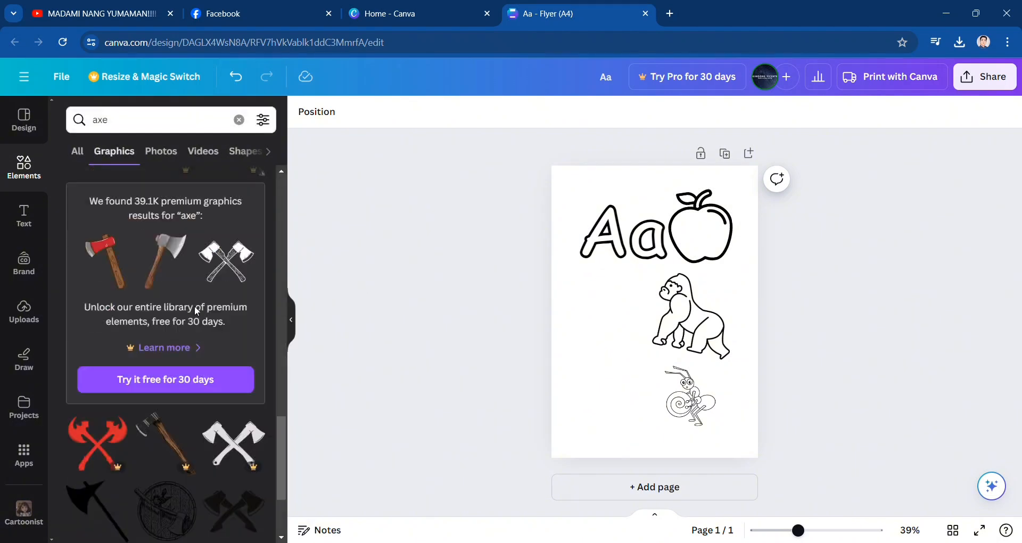
pyautogui.scroll(-3, 220, 311)
pyautogui.scroll(-4, 230, 328)
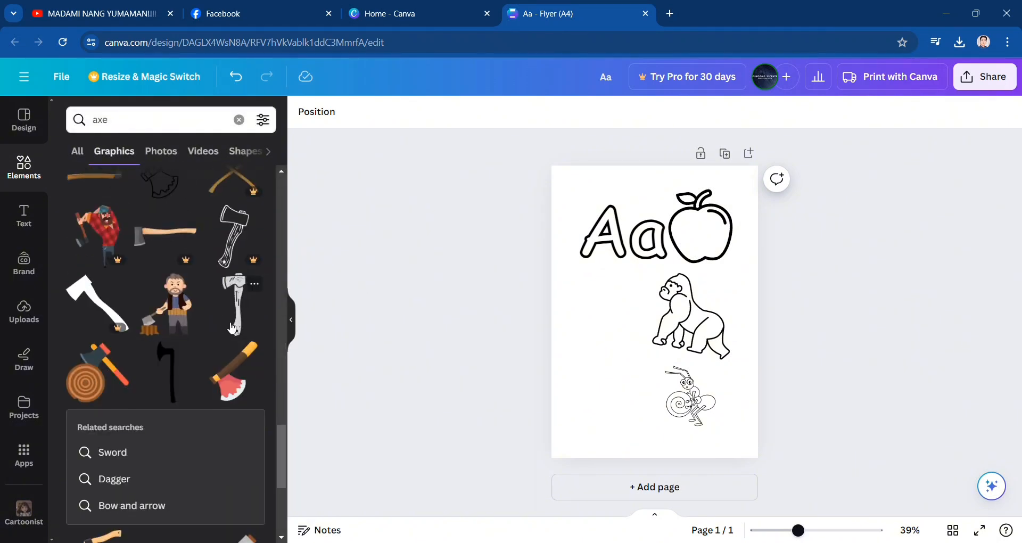
pyautogui.scroll(5, 231, 327)
pyautogui.scroll(-3, 231, 327)
pyautogui.scroll(-2, 265, 392)
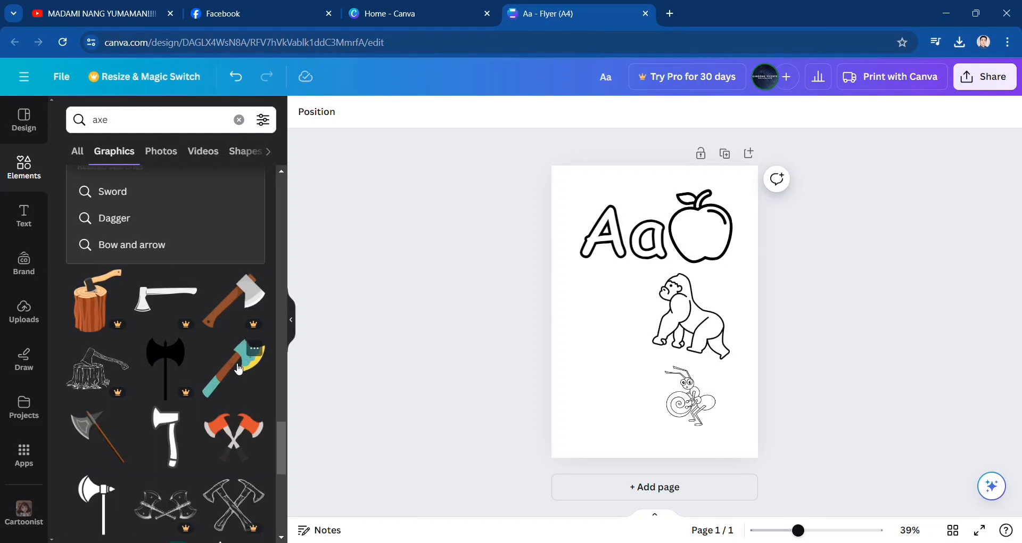
pyautogui.scroll(4, 250, 346)
# Search the graphics for "axe outline" and place the free black axe outline below "Aa", beside the gorilla.
pyautogui.click(163, 122)
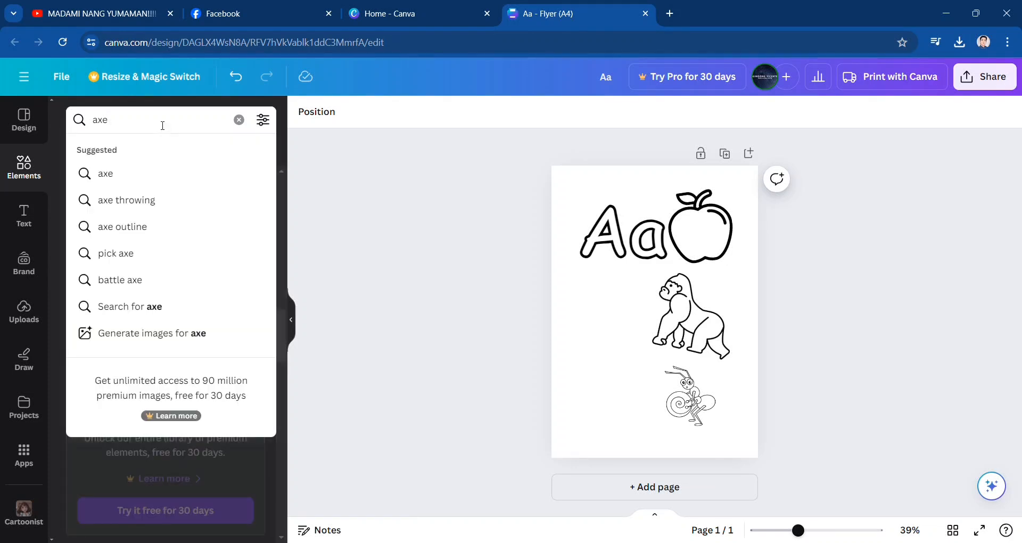
pyautogui.write('ou')
pyautogui.press('BackSpace')
pyautogui.press('BackSpace')
pyautogui.write('i')
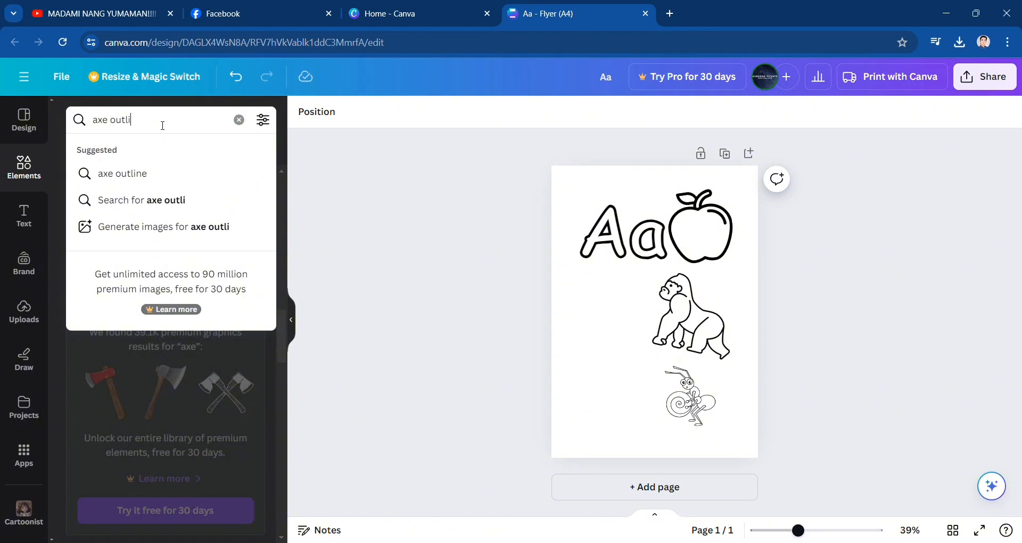
pyautogui.write('ne')
pyautogui.press('Return')
pyautogui.scroll(-2, 202, 321)
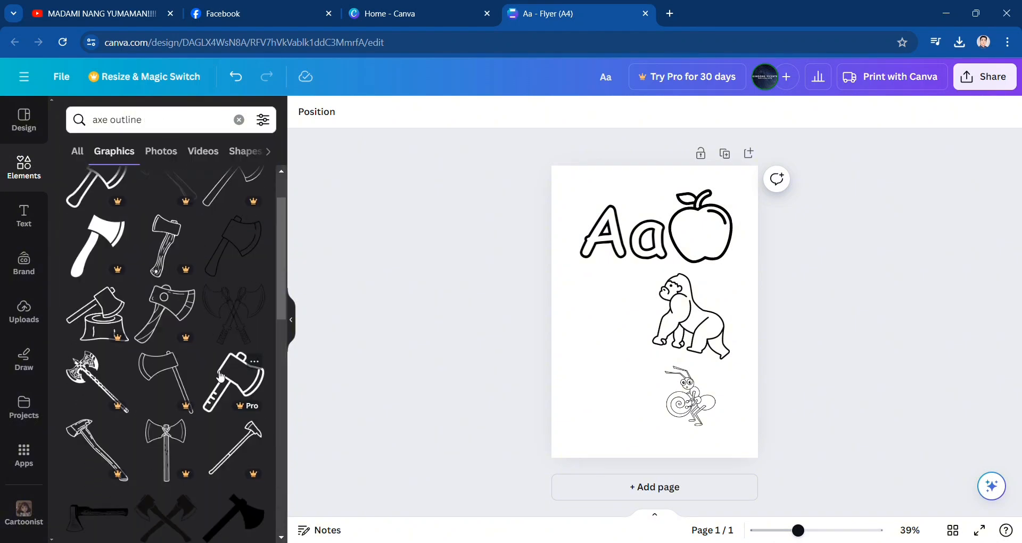
pyautogui.click(221, 376)
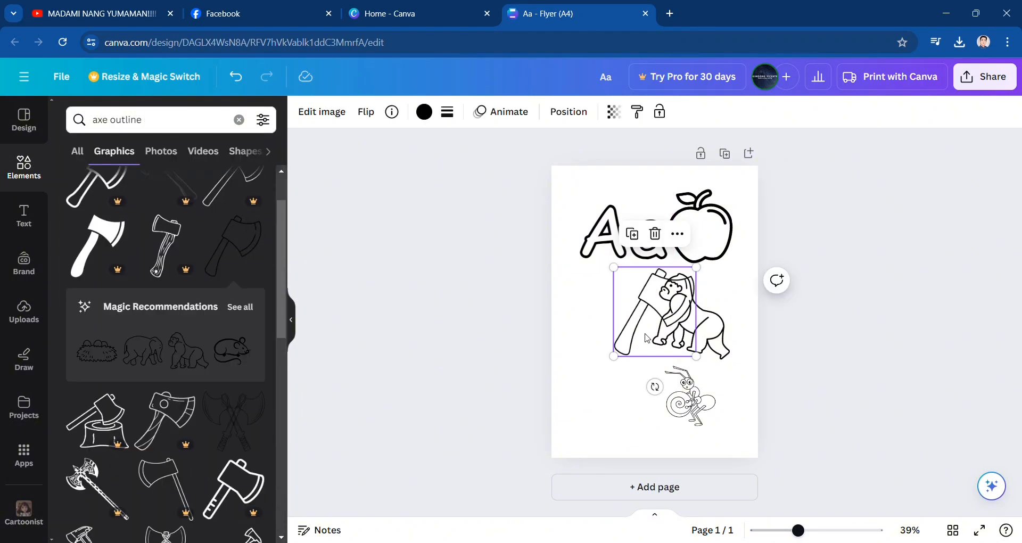
pyautogui.moveTo(647, 339); pyautogui.dragTo(606, 331)
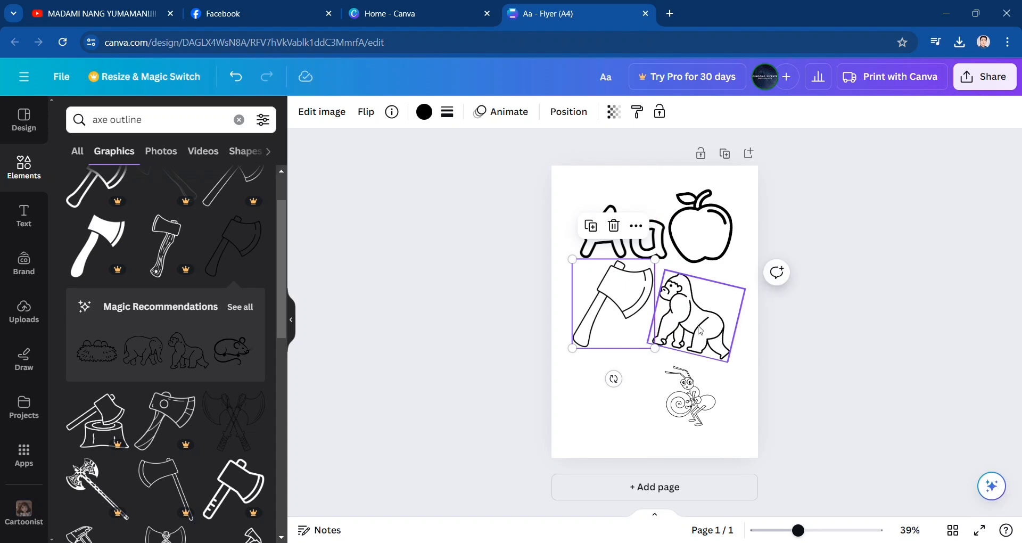
# Nudge the gorilla slightly right, enlarge the ant, and centre it near the bottom of the page.
pyautogui.moveTo(699, 329); pyautogui.dragTo(704, 329)
pyautogui.moveTo(690, 417); pyautogui.dragTo(706, 427)
pyautogui.moveTo(684, 382); pyautogui.dragTo(661, 359)
pyautogui.moveTo(712, 417); pyautogui.dragTo(674, 412)
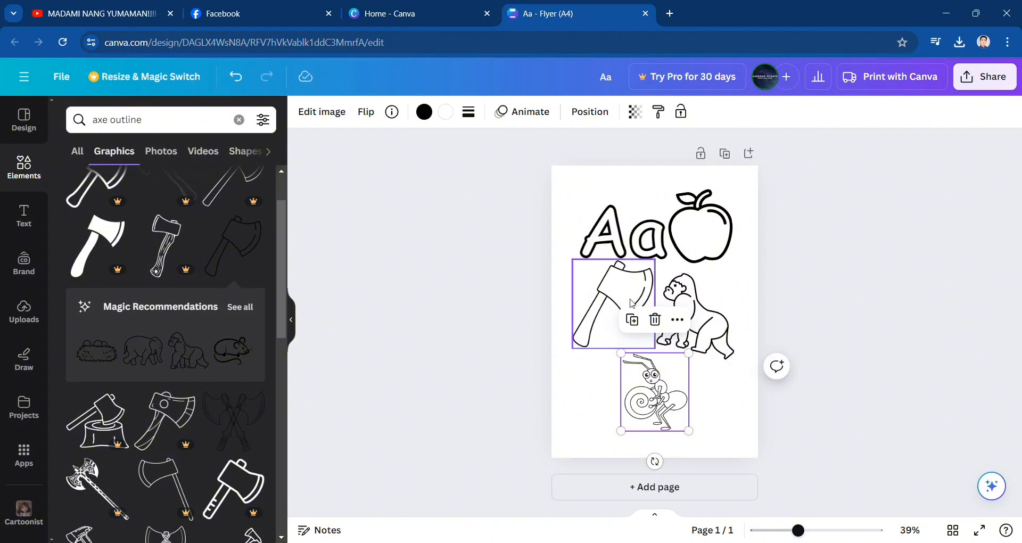
# Refine the picture layout by lowering the axe, straightening the gorilla's tilt, moving the apple right and the ant slightly left.
pyautogui.click(631, 238)
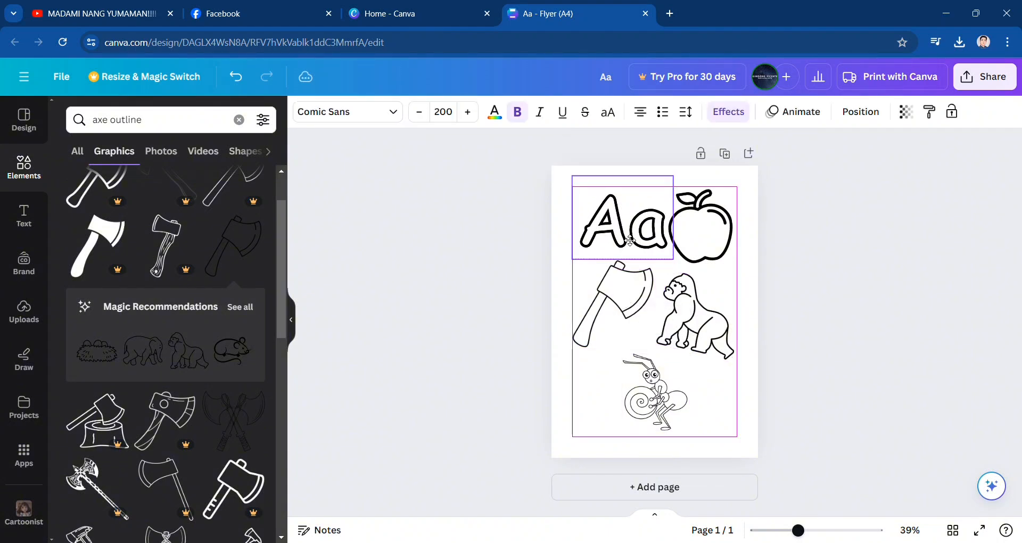
pyautogui.moveTo(622, 325); pyautogui.dragTo(623, 332)
pyautogui.click(684, 339)
pyautogui.moveTo(693, 392); pyautogui.dragTo(705, 397)
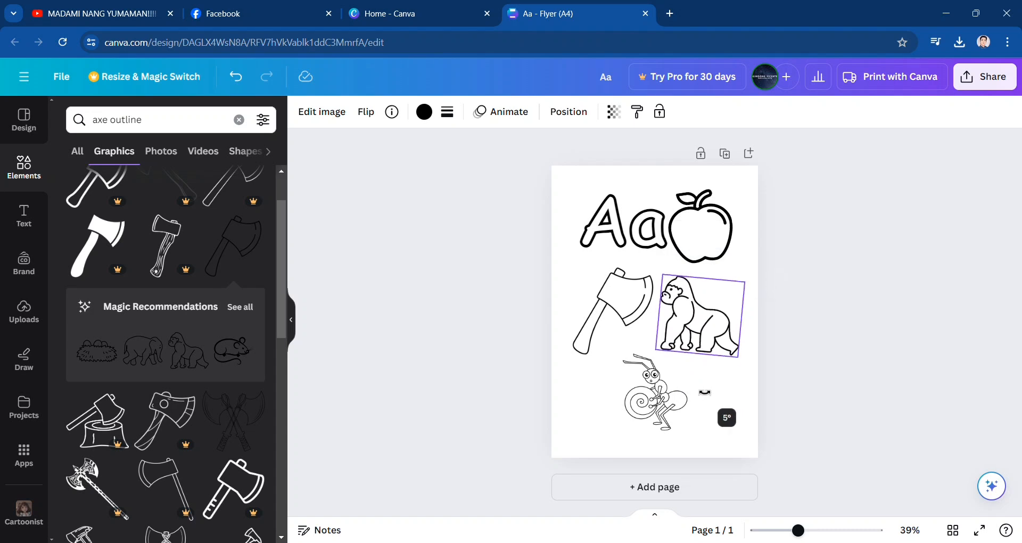
pyautogui.moveTo(700, 224); pyautogui.dragTo(707, 224)
pyautogui.click(667, 405)
pyautogui.moveTo(665, 404); pyautogui.dragTo(657, 406)
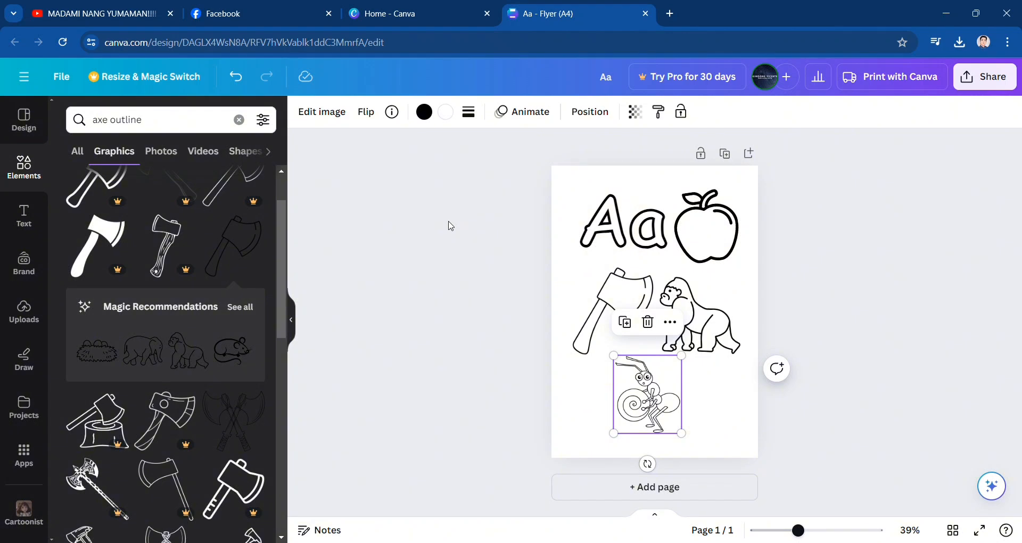
# Try searching the graphic elements for "boardline".
pyautogui.click(164, 130)
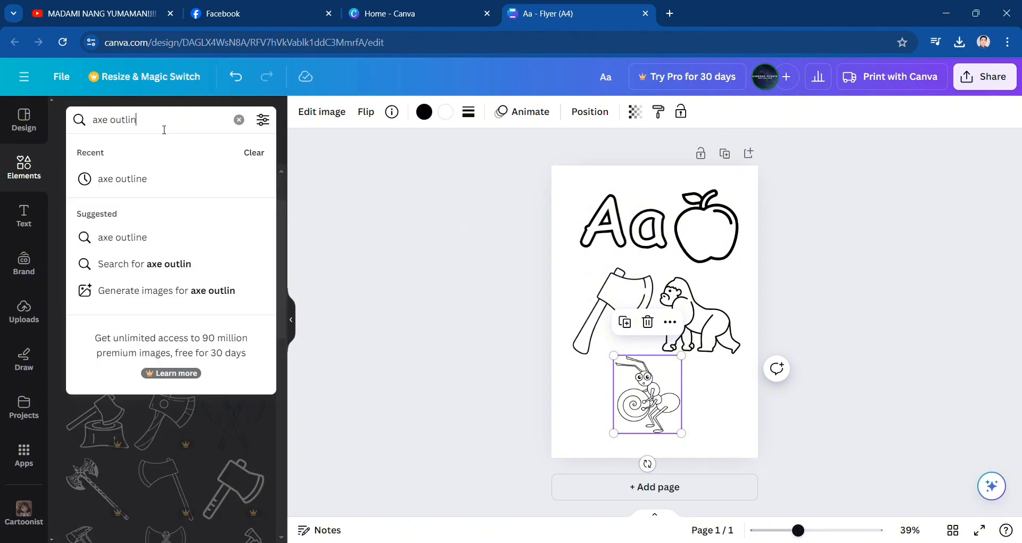
pyautogui.hotkey('ctrl', 'a')
pyautogui.press('BackSpace')
pyautogui.write('boardlin')
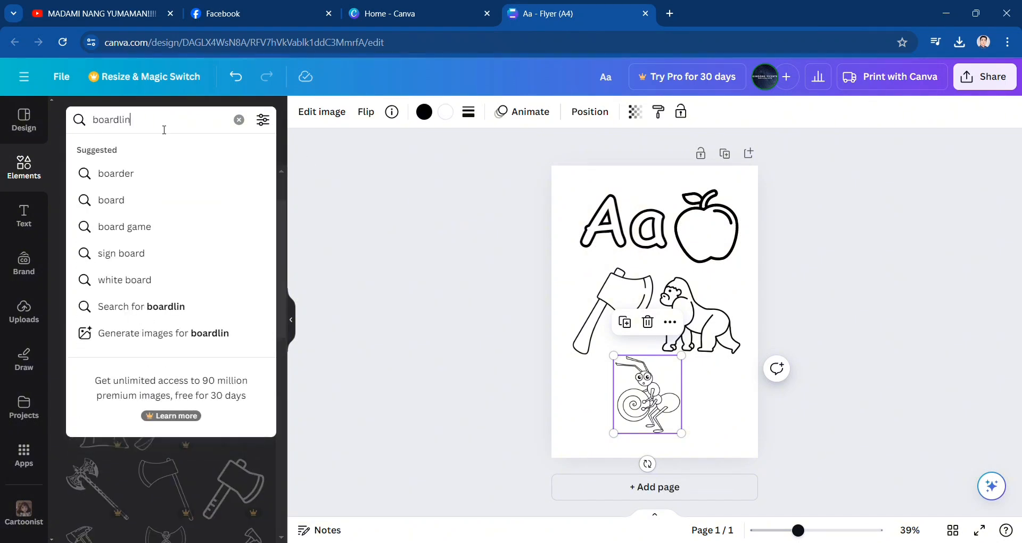
pyautogui.write('e')
pyautogui.press('Return')
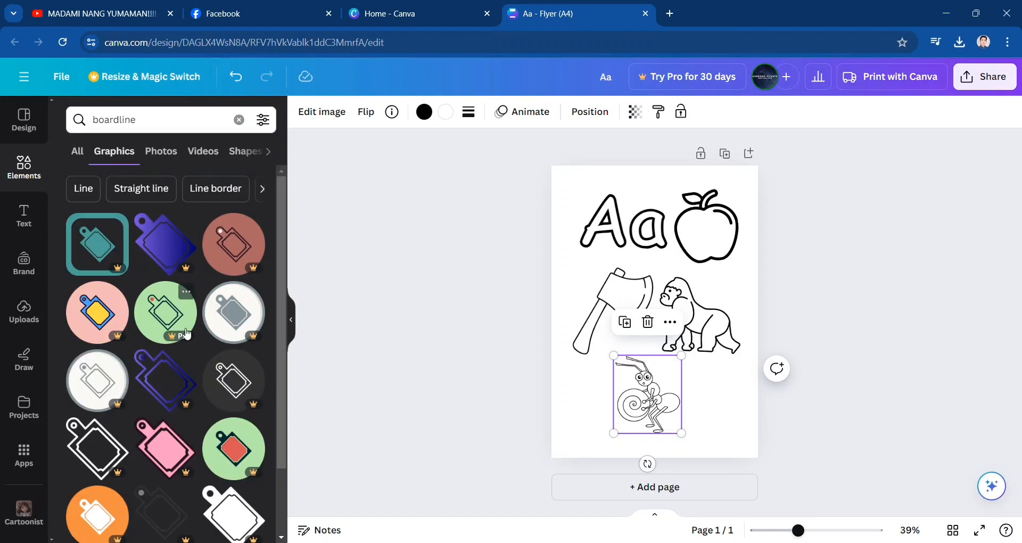
# Search the graphic elements for "boarder" and look through the results for a decorative page border.
pyautogui.click(170, 124)
pyautogui.press('BackSpace')
pyautogui.press('BackSpace')
pyautogui.press('BackSpace')
pyautogui.press('BackSpace')
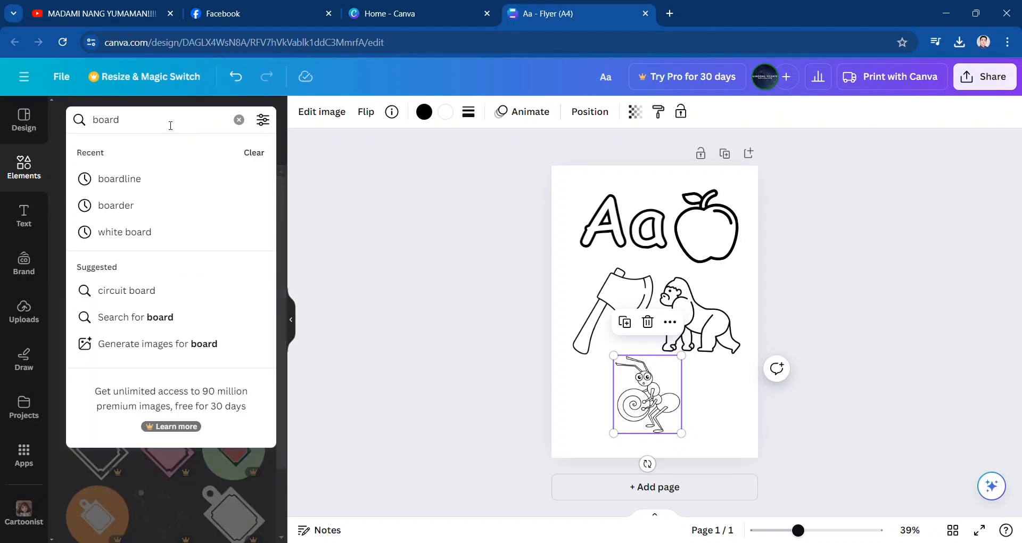
pyautogui.write('er')
pyautogui.press('Return')
pyautogui.scroll(-2, 251, 386)
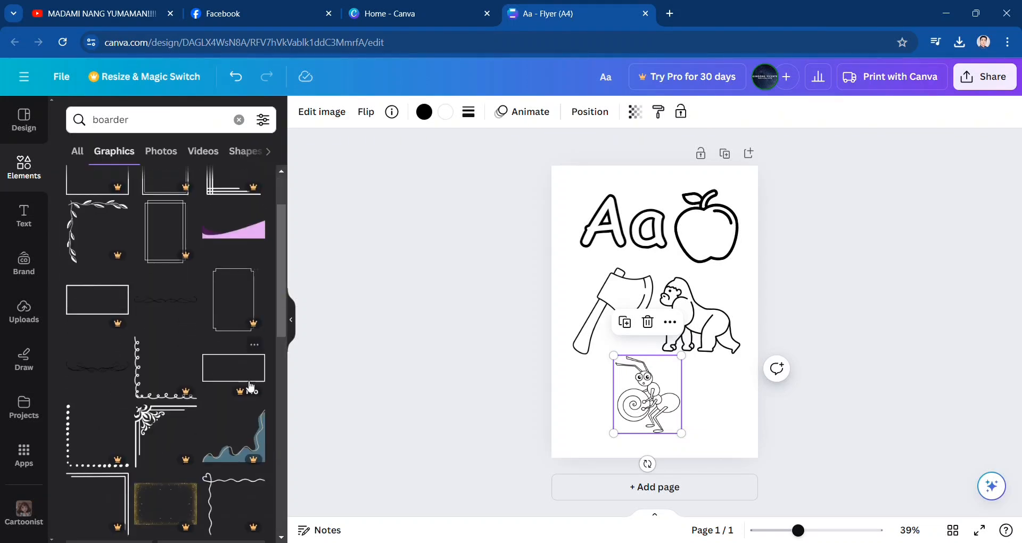
pyautogui.scroll(-4, 219, 438)
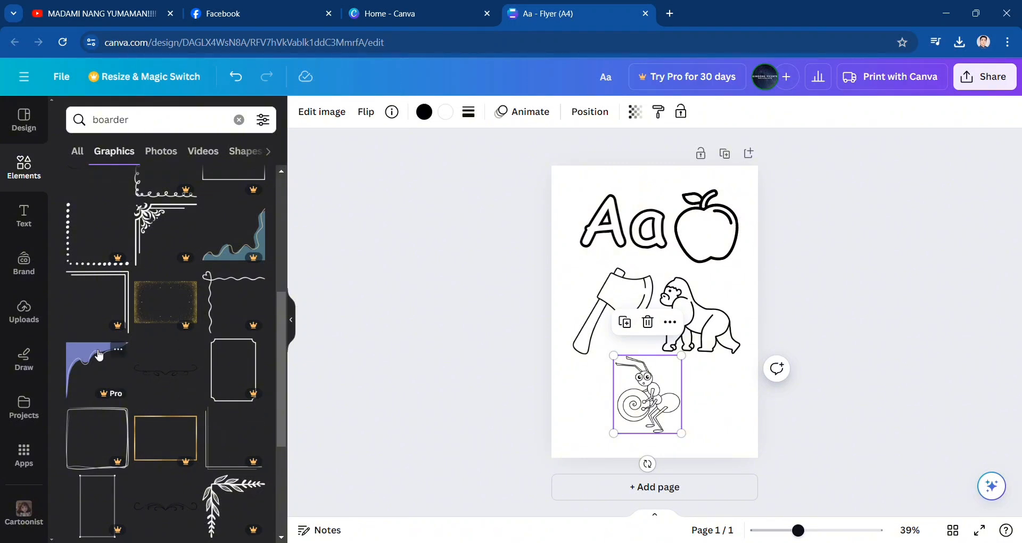
# Add the purple wavy corner border, fit it into the page's top-left corner, and enlarge it to about half the page width.
pyautogui.click(99, 356)
pyautogui.moveTo(661, 321); pyautogui.dragTo(599, 212)
pyautogui.moveTo(635, 239); pyautogui.dragTo(658, 261)
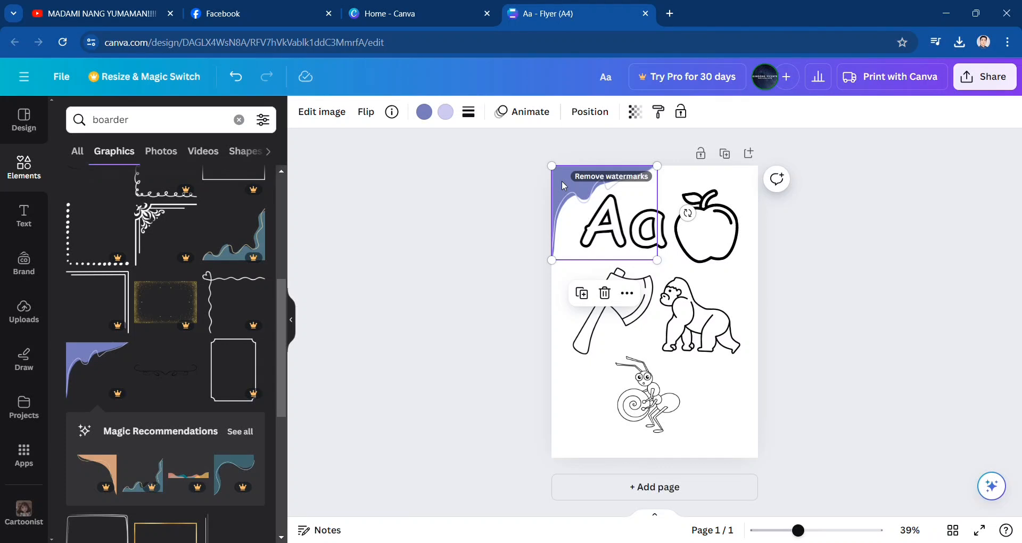
# Duplicate the purple corner border, rotate the copy half a turn, and fit it into the page's bottom-right corner.
pyautogui.hotkey('ctrl', 'd')
pyautogui.moveTo(570, 192); pyautogui.dragTo(678, 387)
pyautogui.moveTo(721, 494); pyautogui.dragTo(711, 316)
pyautogui.click(848, 295)
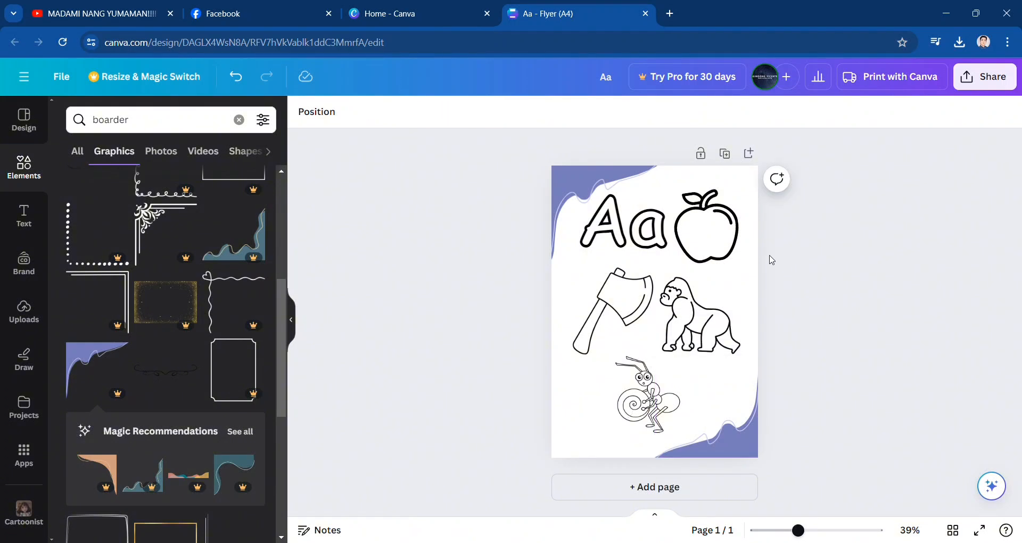
# Nudge "Aa", the apple, axe and gorilla slightly down and the ant left, and collapse the elements panel to view the page.
pyautogui.click(709, 237)
pyautogui.click(612, 235)
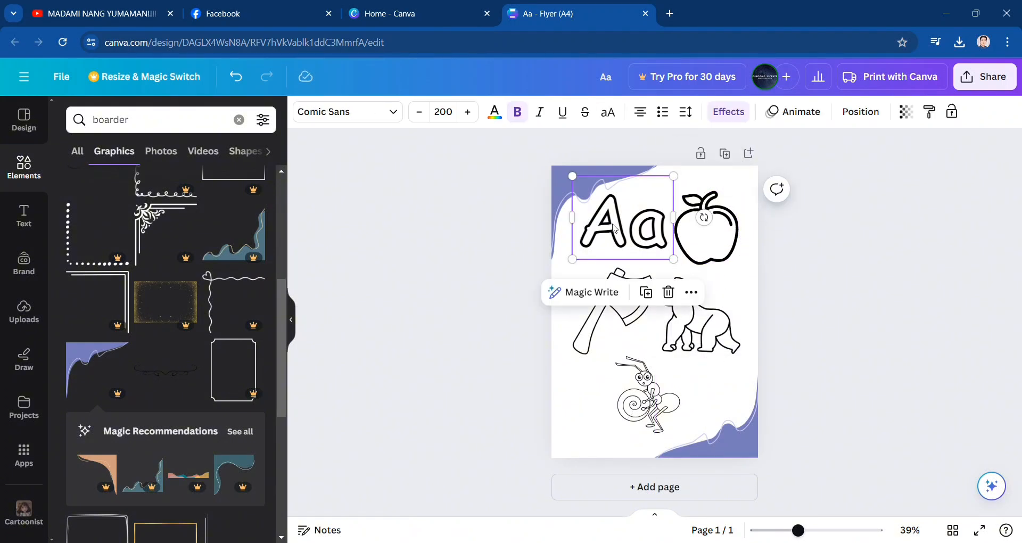
pyautogui.moveTo(608, 302)
pyautogui.mouseDown()
pyautogui.moveTo(599, 305)
pyautogui.moveTo(608, 307)
pyautogui.mouseUp()
pyautogui.moveTo(707, 320); pyautogui.dragTo(706, 327)
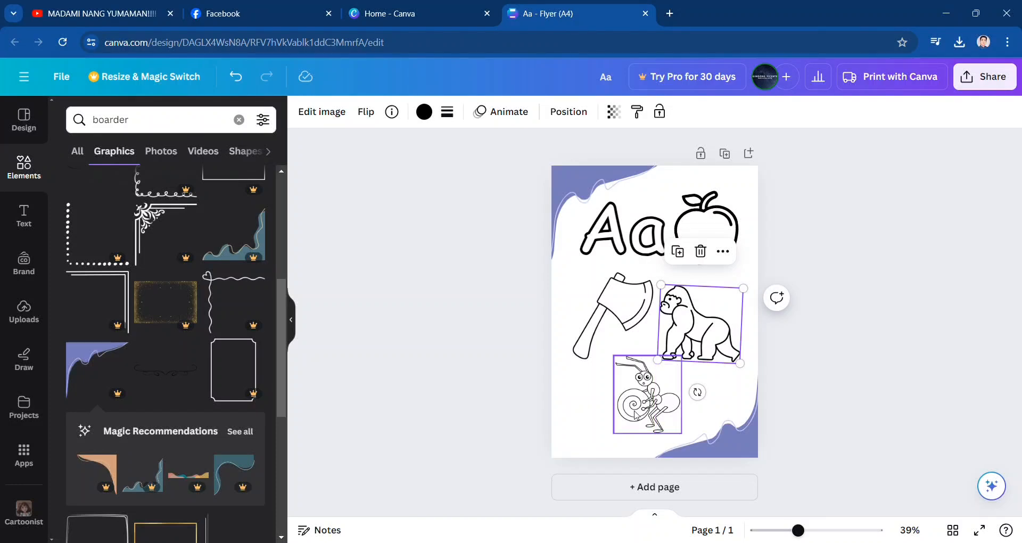
pyautogui.moveTo(638, 415); pyautogui.dragTo(624, 415)
pyautogui.click(850, 257)
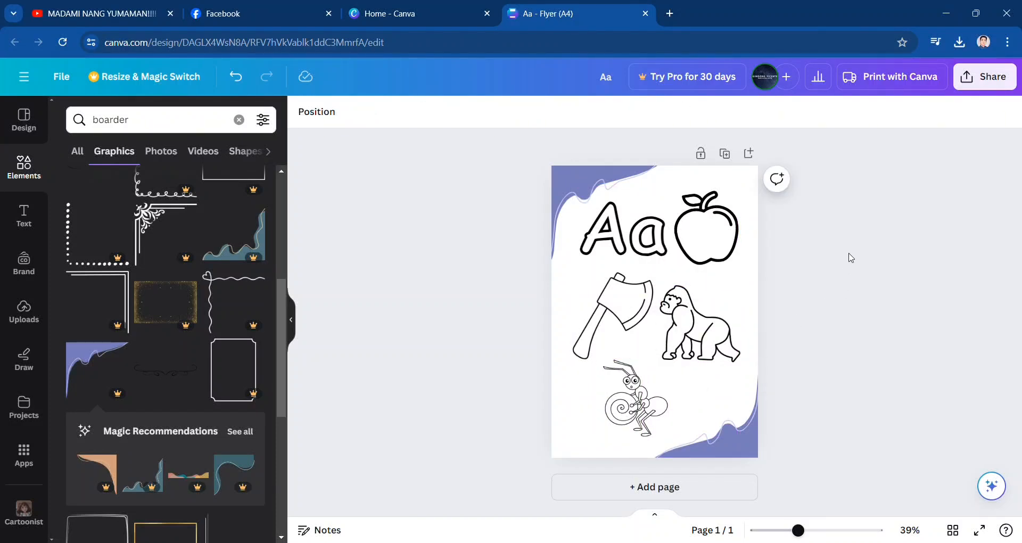
pyautogui.click(297, 319)
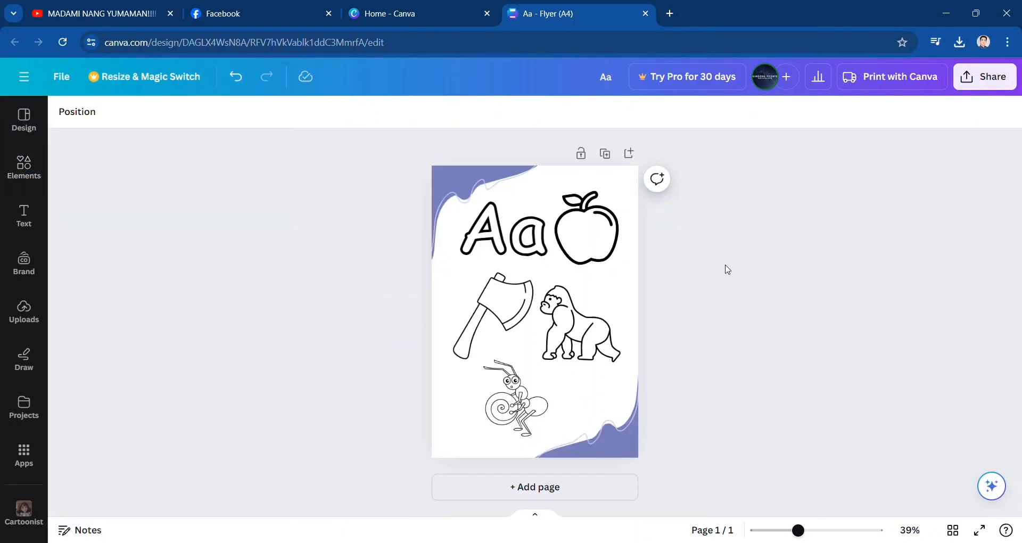